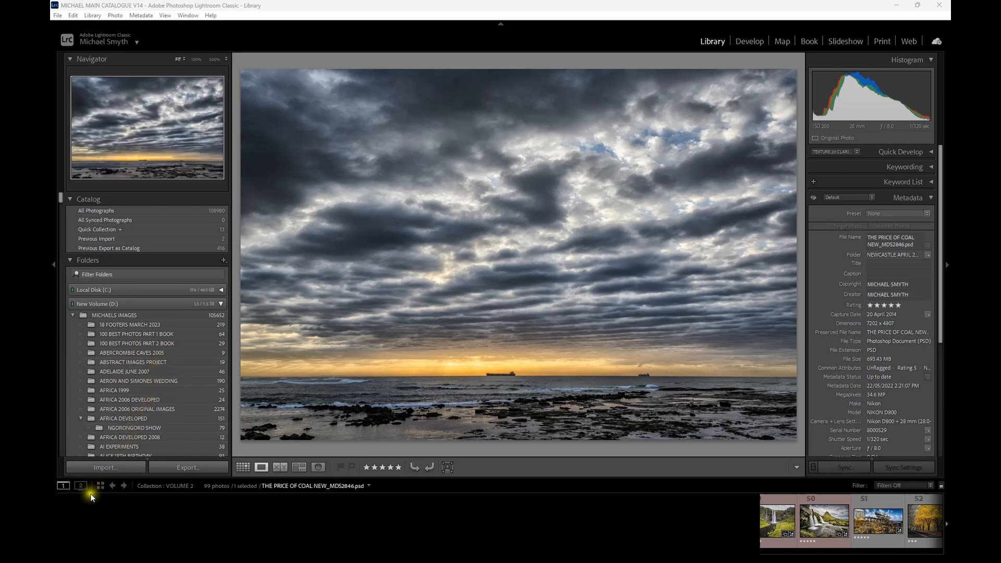
- Start a photo import from the DCIM folder on the NIKON Z 7_2 (I:) card
left_click(111, 467)
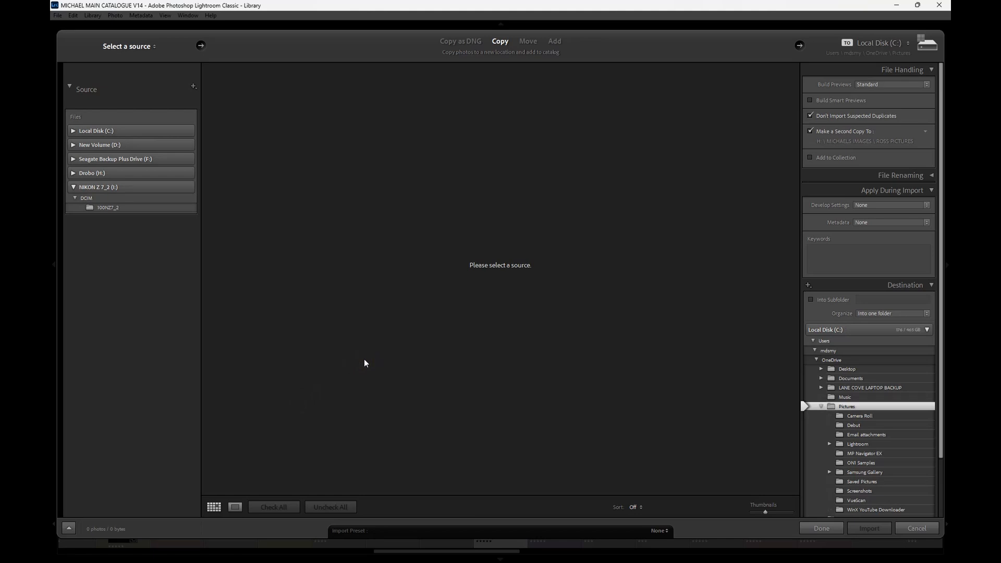
left_click(102, 199)
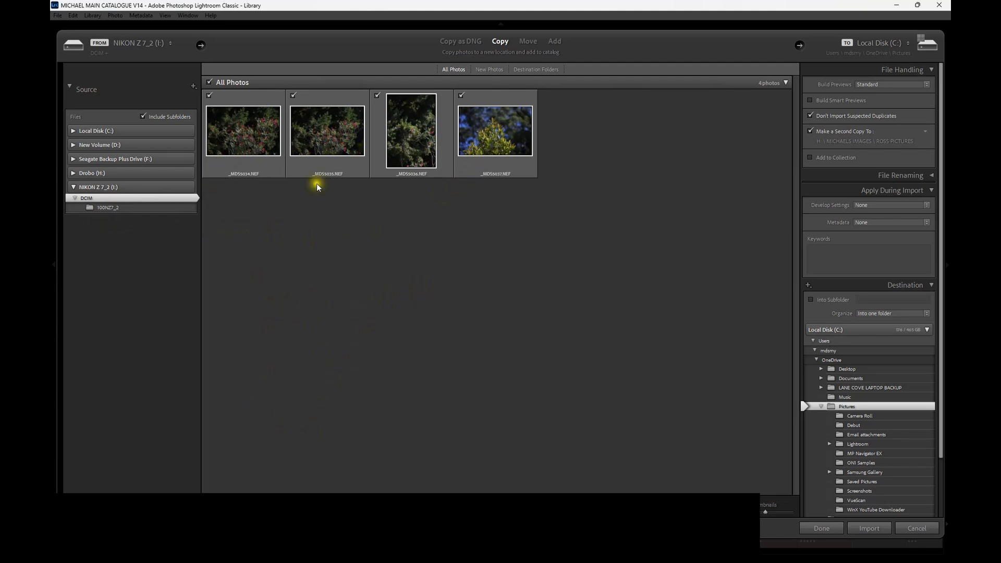
- Mark only the first two photos for import, and reselect all the photos on the card
left_click(323, 507)
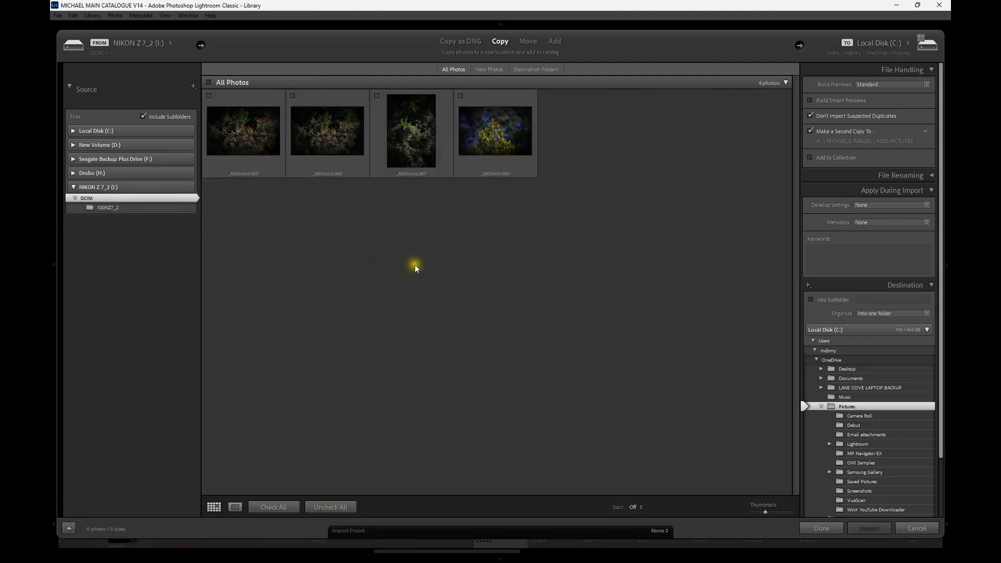
left_click(277, 510)
left_click(323, 507)
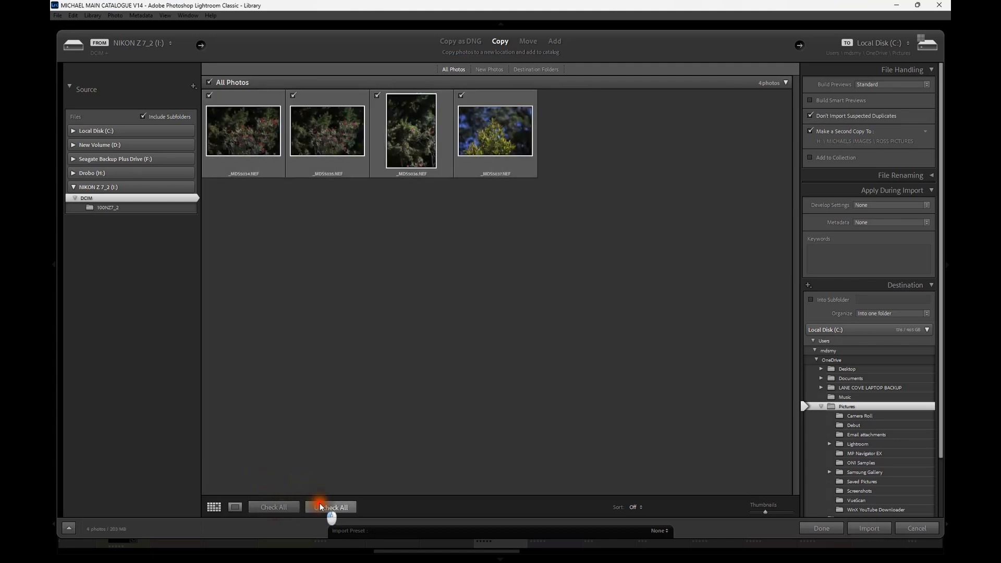
left_click(210, 95)
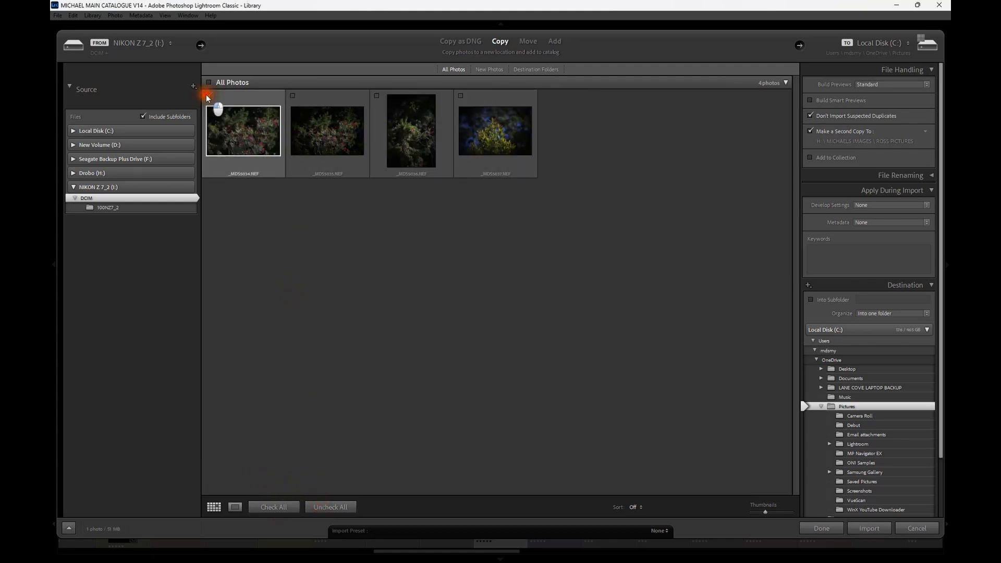
left_click(293, 96)
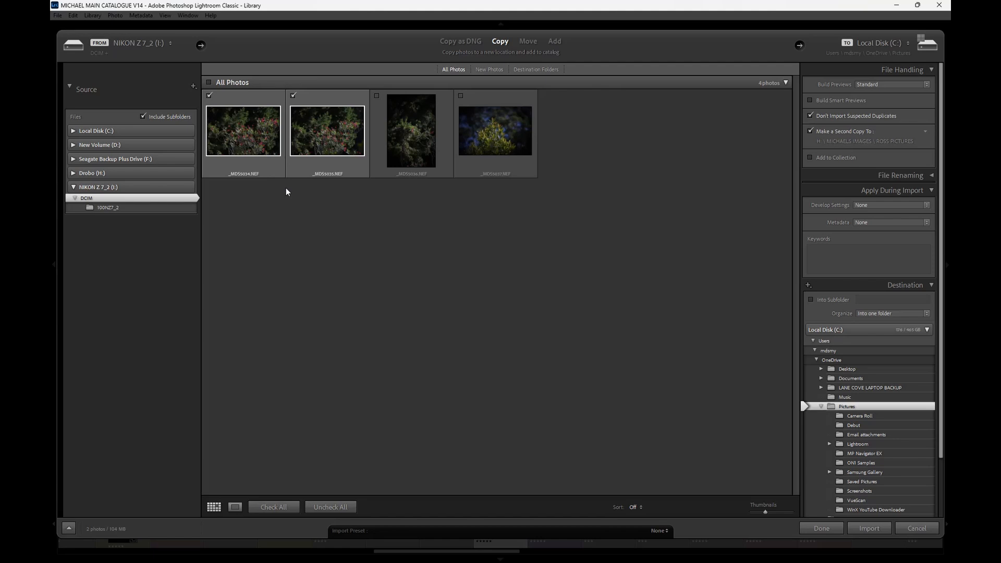
left_click(272, 508)
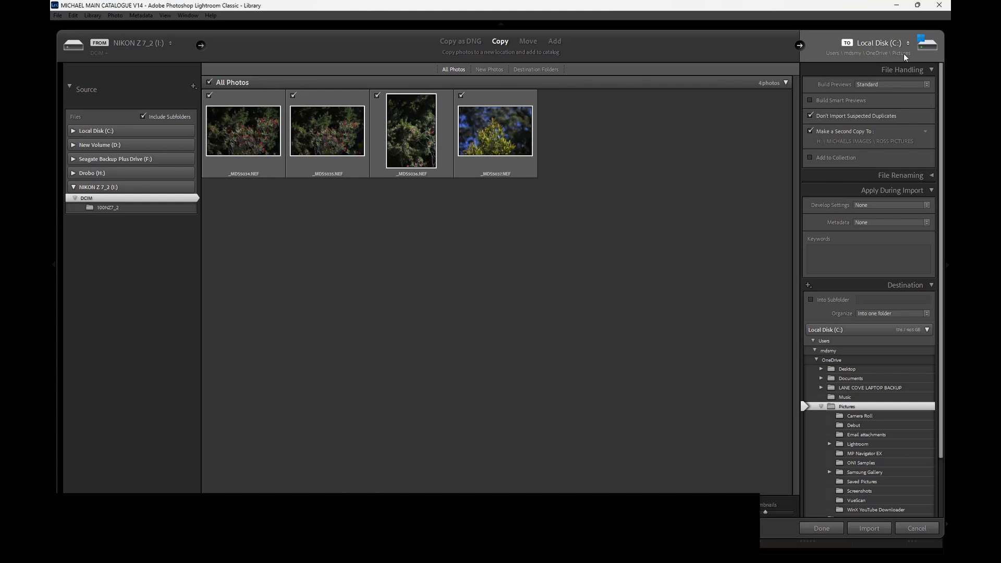
- Choose another import destination and browse to the photographer's images folder on New Volume (D:)
left_click(871, 55)
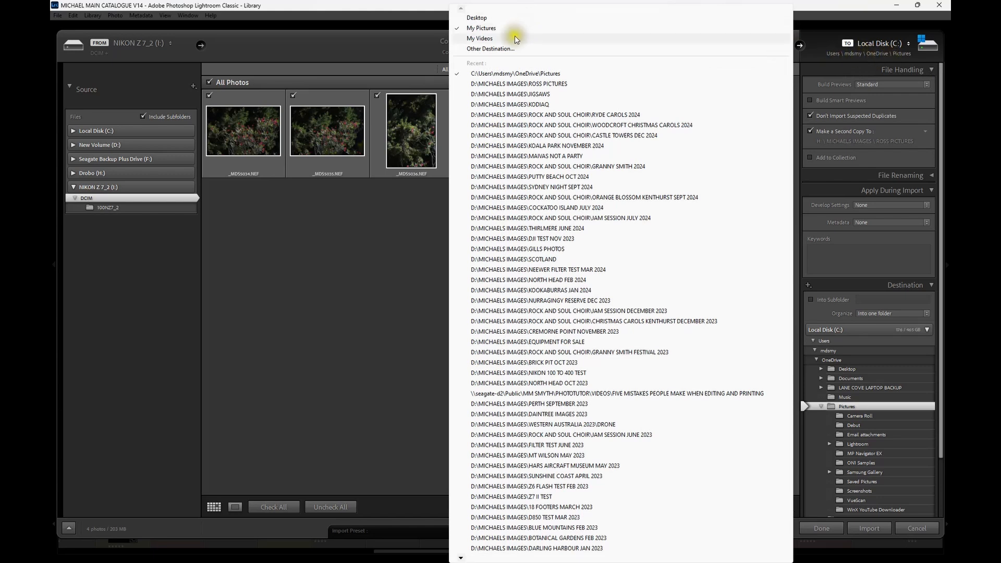
left_click(471, 48)
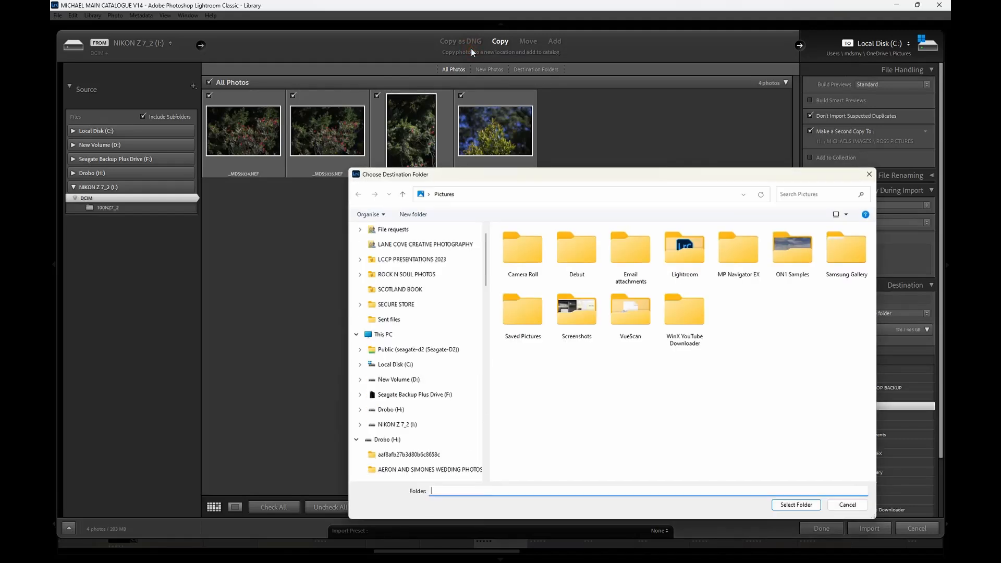
left_click_drag(537, 174, 468, 54)
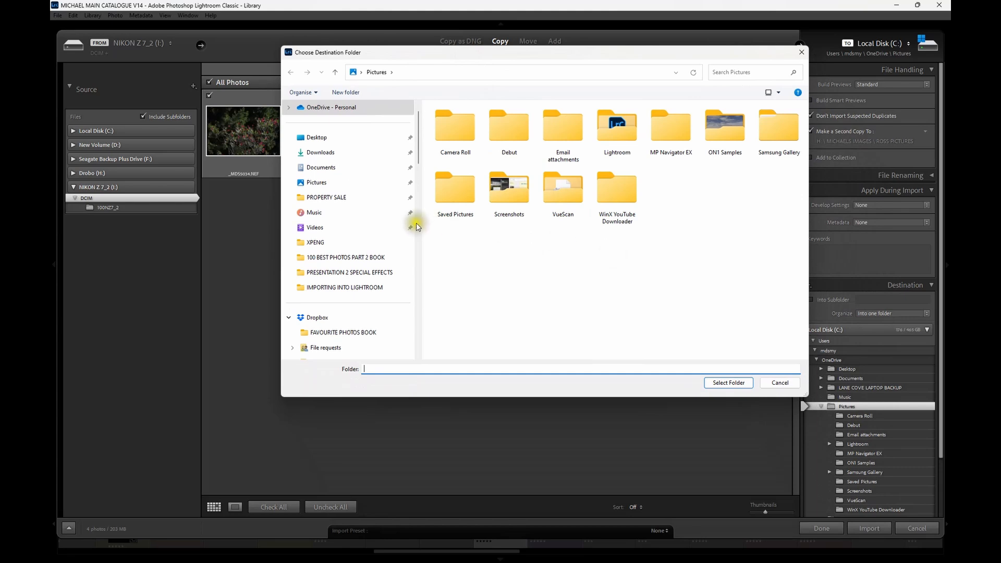
scroll(361, 227, "down", 3)
scroll(361, 228, "down", 4)
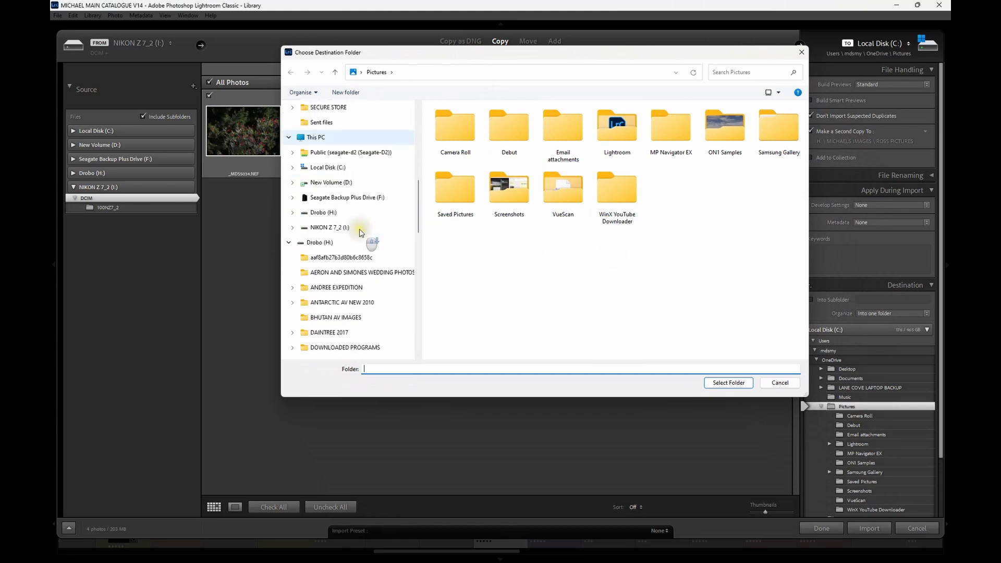
left_click(293, 183)
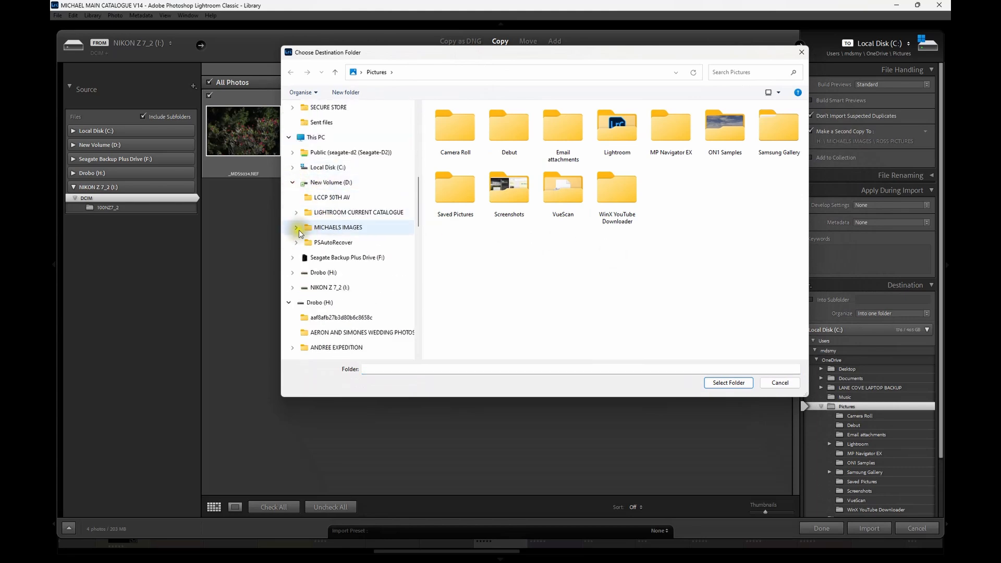
left_click(354, 228)
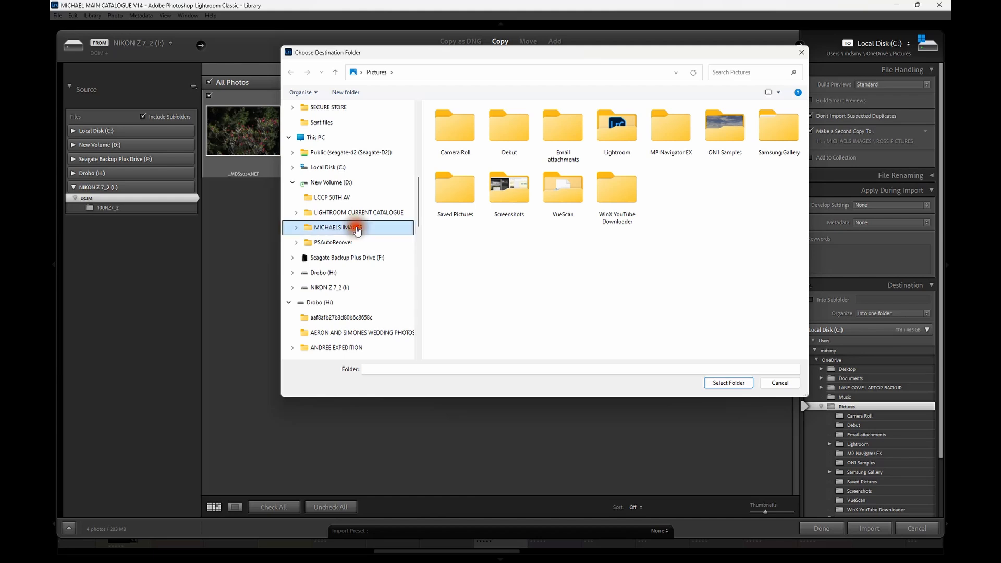
- Create a new folder named TEST in the images folder and use it as the import destination
scroll(553, 224, "down", 10)
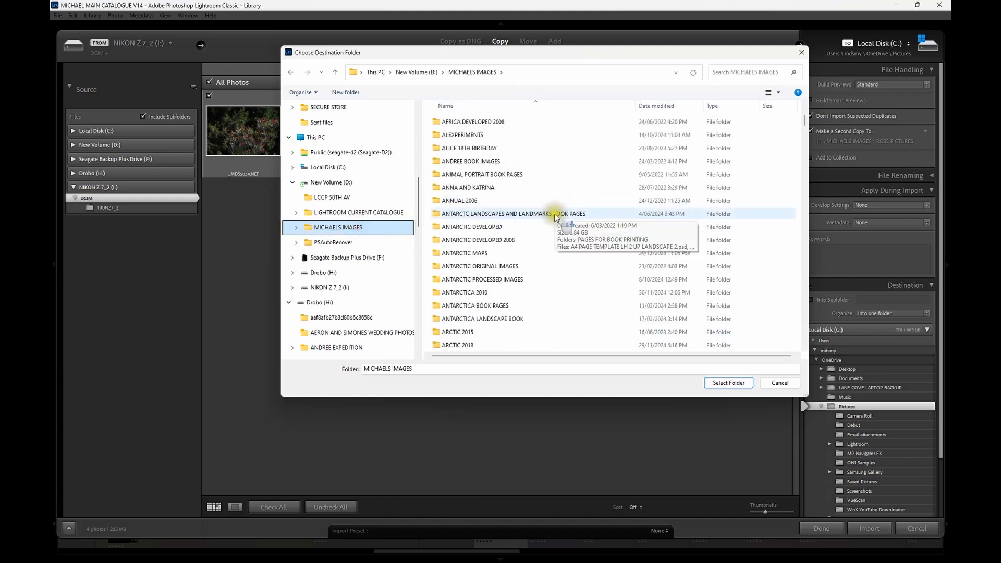
scroll(552, 228, "down", 15)
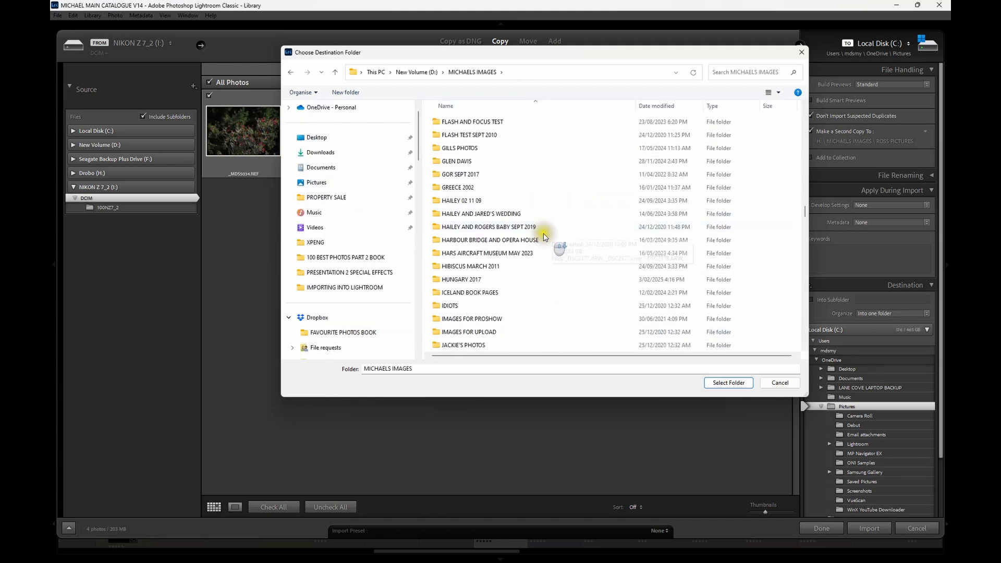
scroll(547, 238, "up", 20)
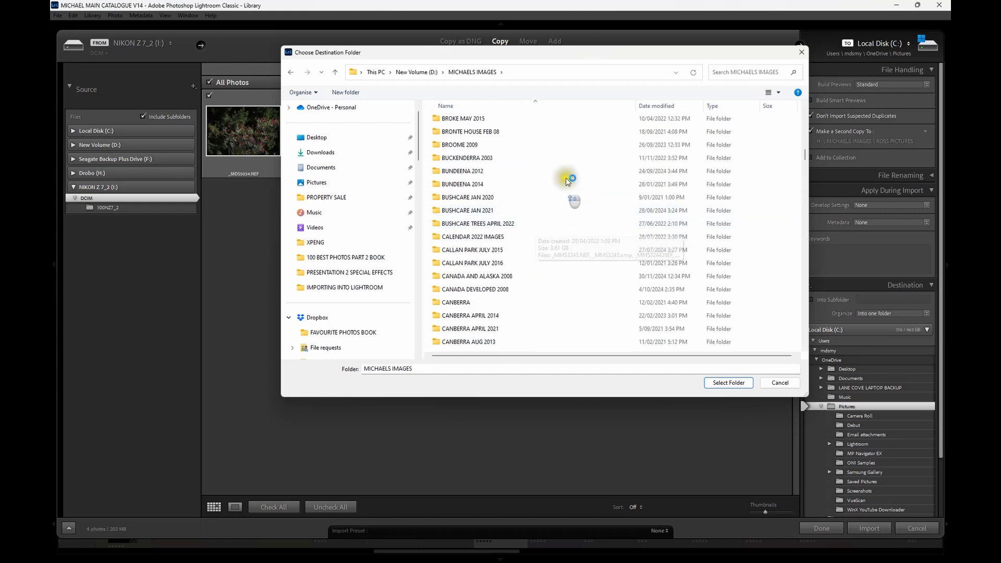
right_click(576, 172)
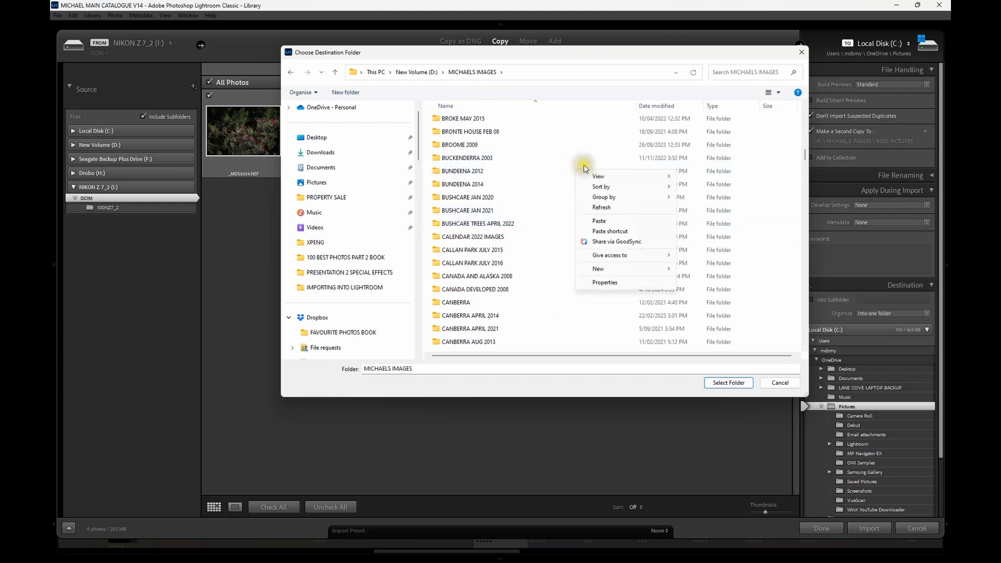
mouse_move(605, 275)
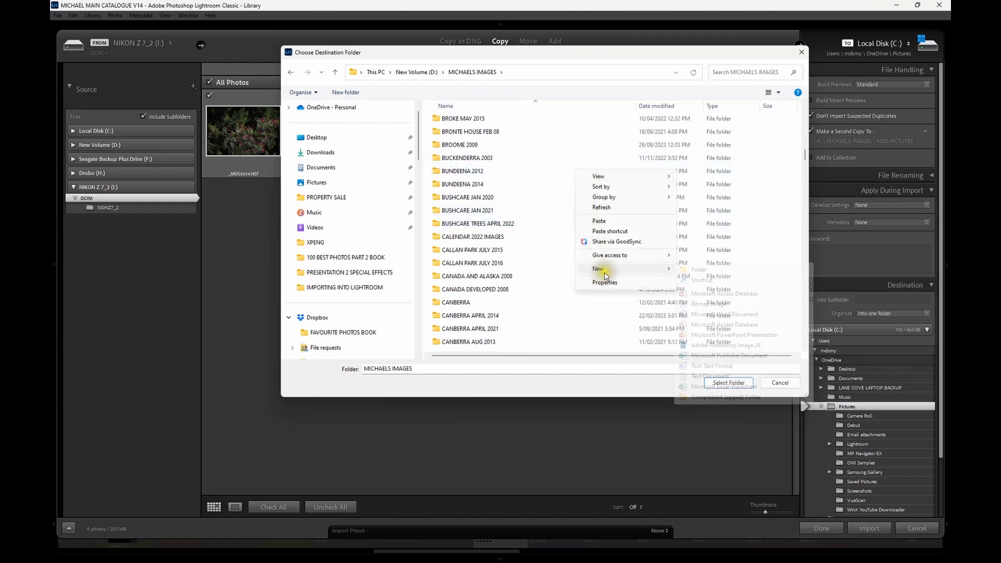
left_click(716, 269)
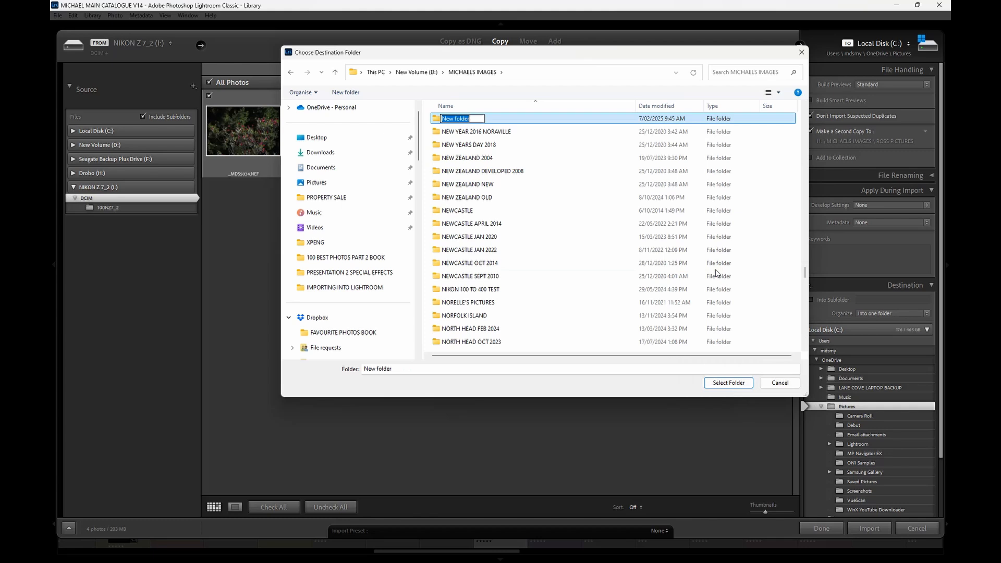
type("TEST")
key("Return")
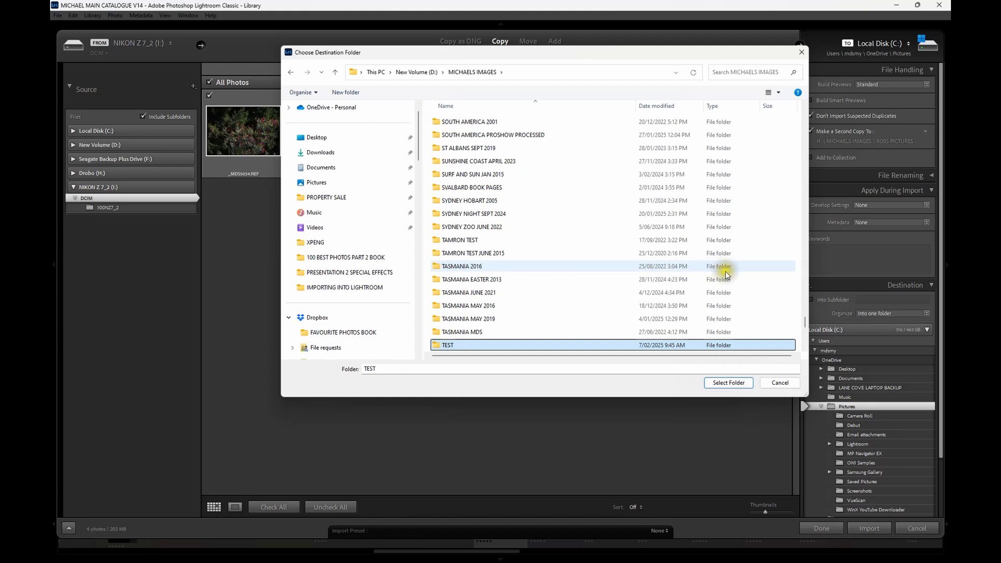
left_click(729, 383)
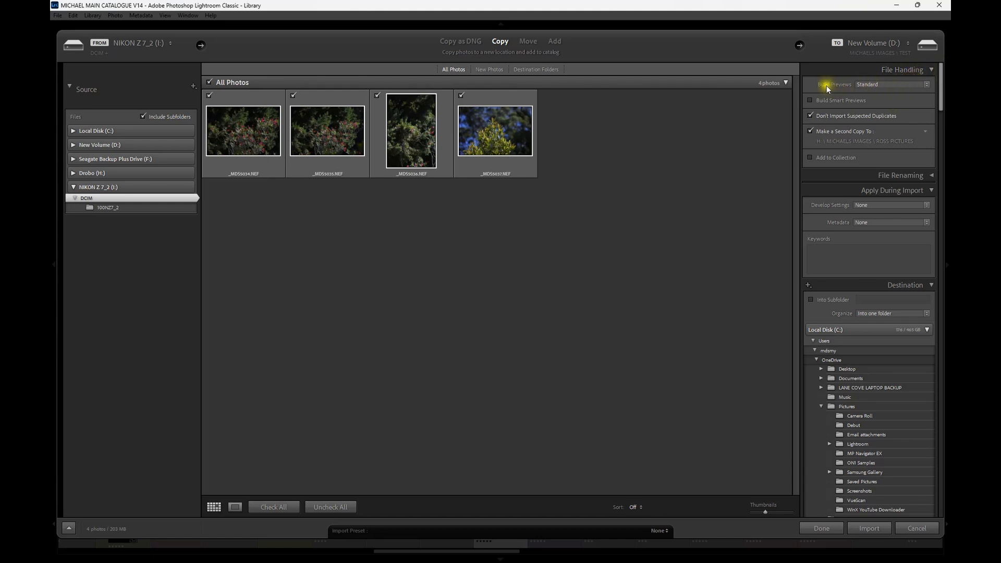
- Set the import to build Standard previews without smart previews
left_click(927, 85)
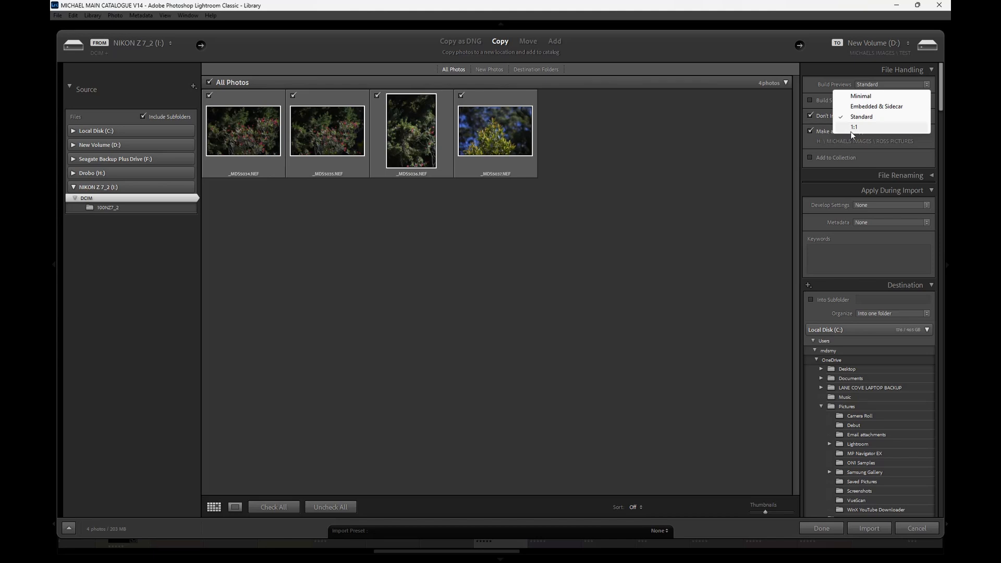
left_click(871, 117)
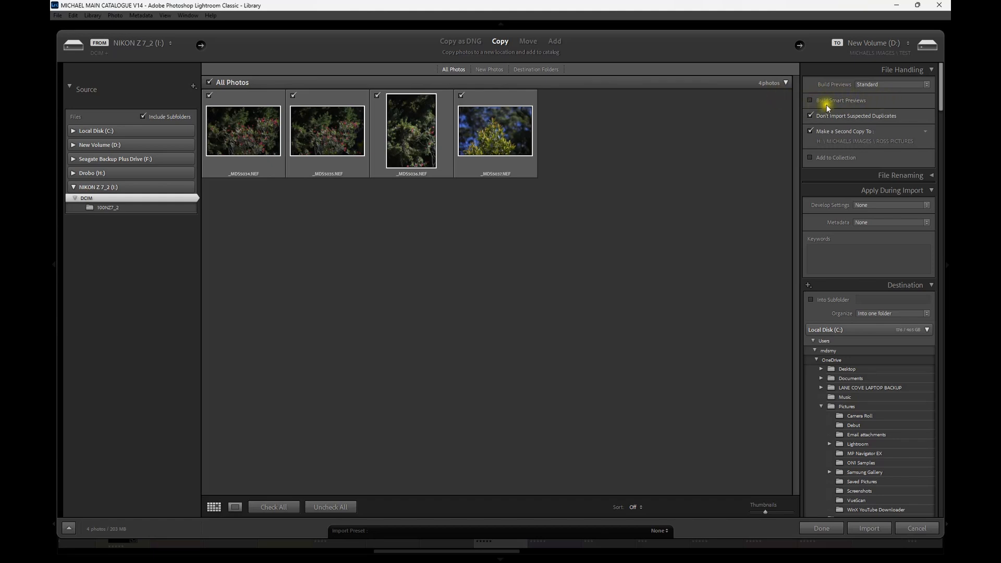
left_click(810, 101)
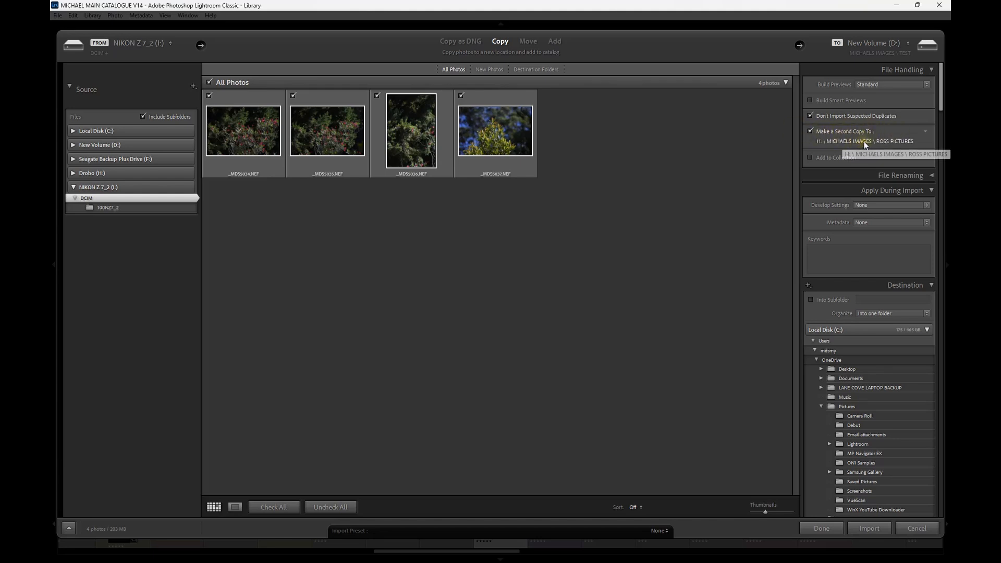
- Set the second copy location to a new folder named TEST inside the photographer's images folder on Drobo (H:)
left_click(863, 139)
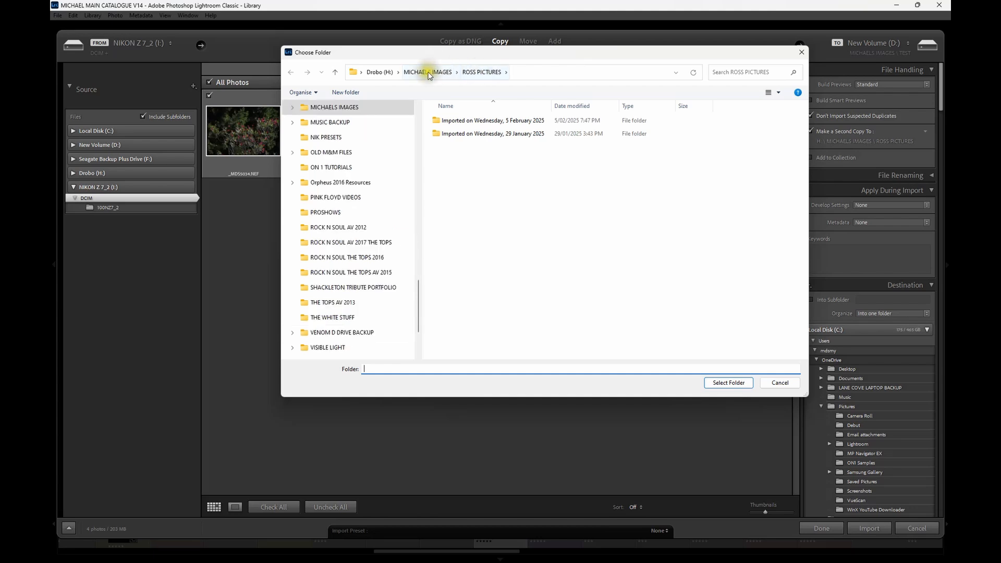
left_click(429, 73)
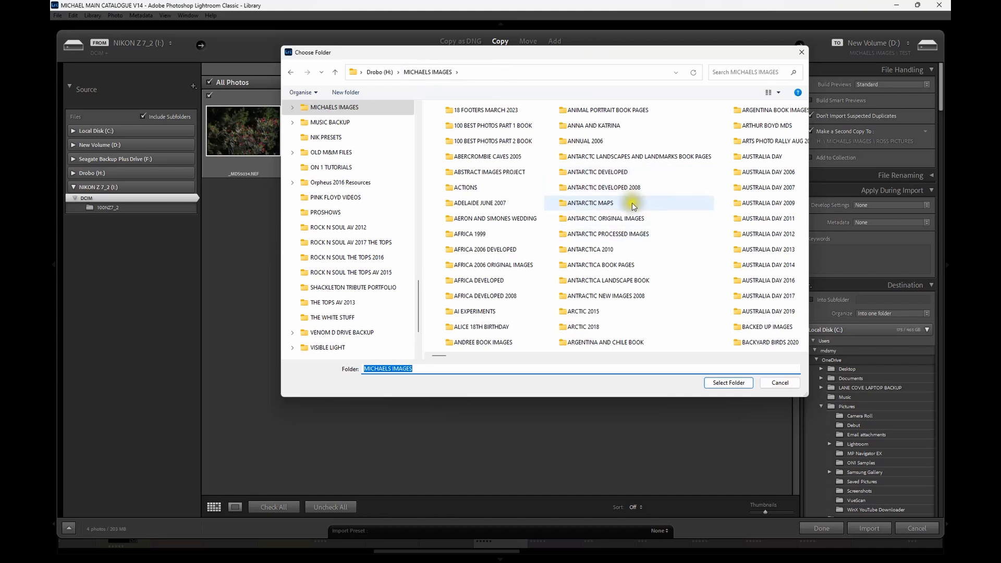
scroll(621, 211, "down", 5)
scroll(621, 210, "up", 5)
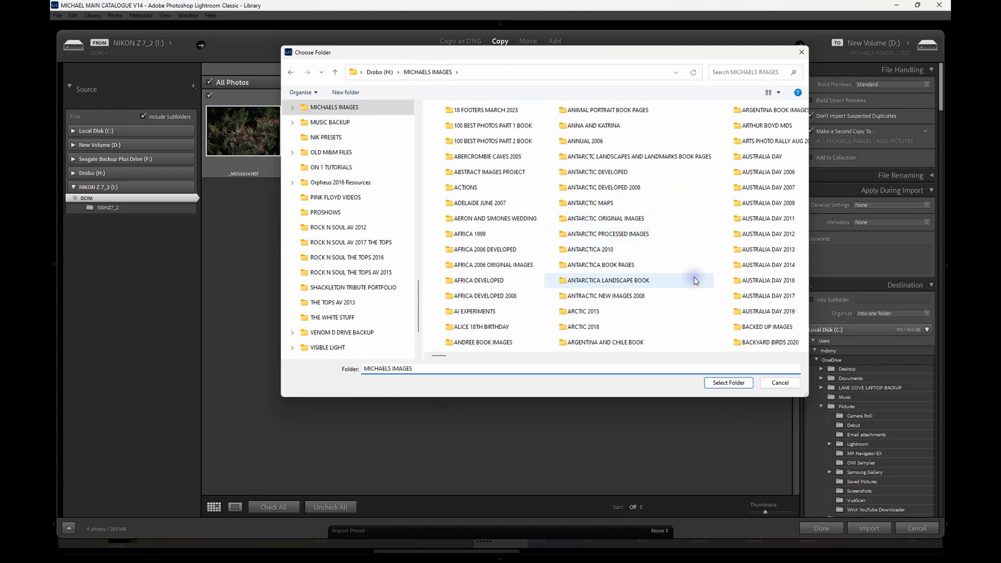
right_click(693, 278)
mouse_move(736, 399)
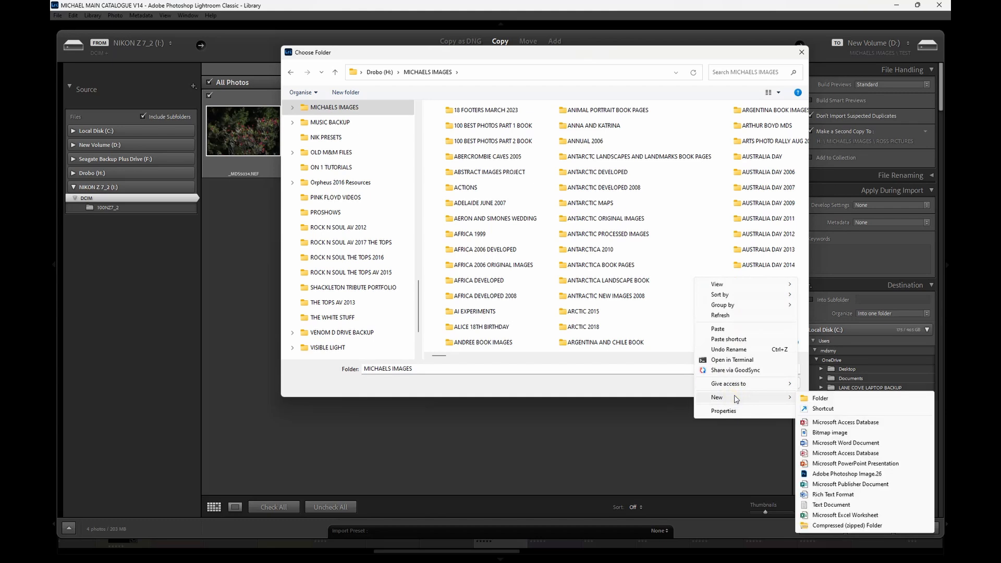
left_click(822, 398)
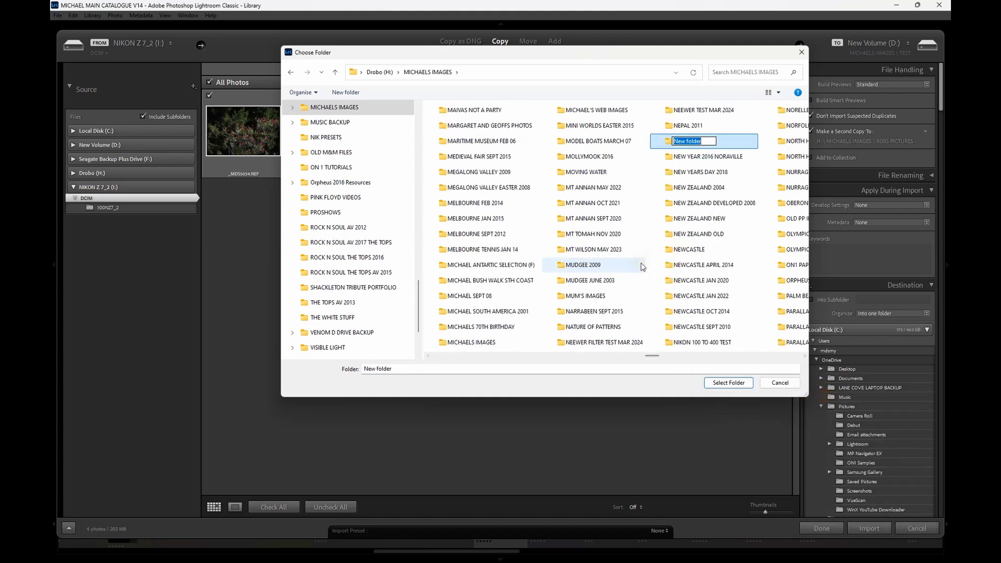
type("TEST")
key("Return")
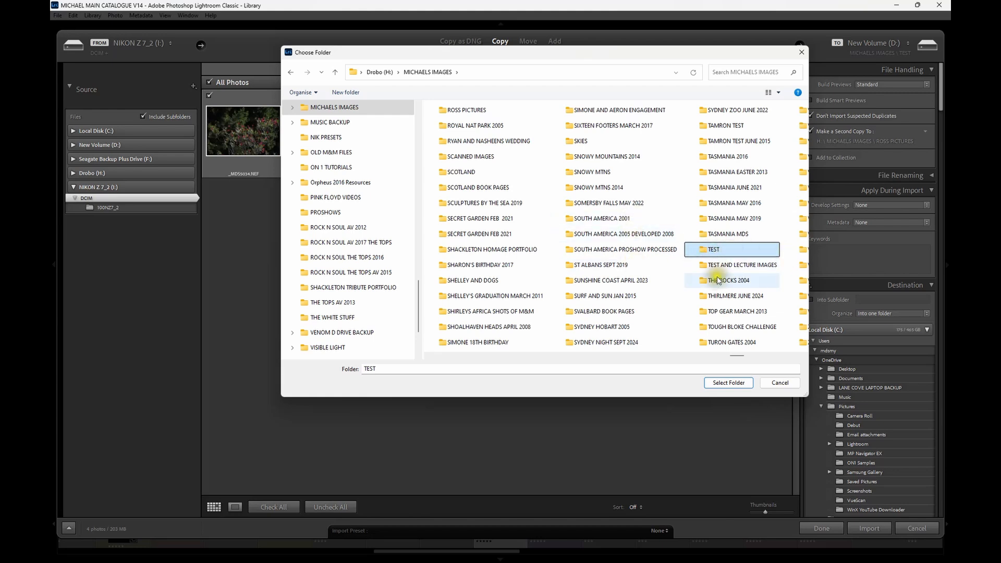
left_click(728, 383)
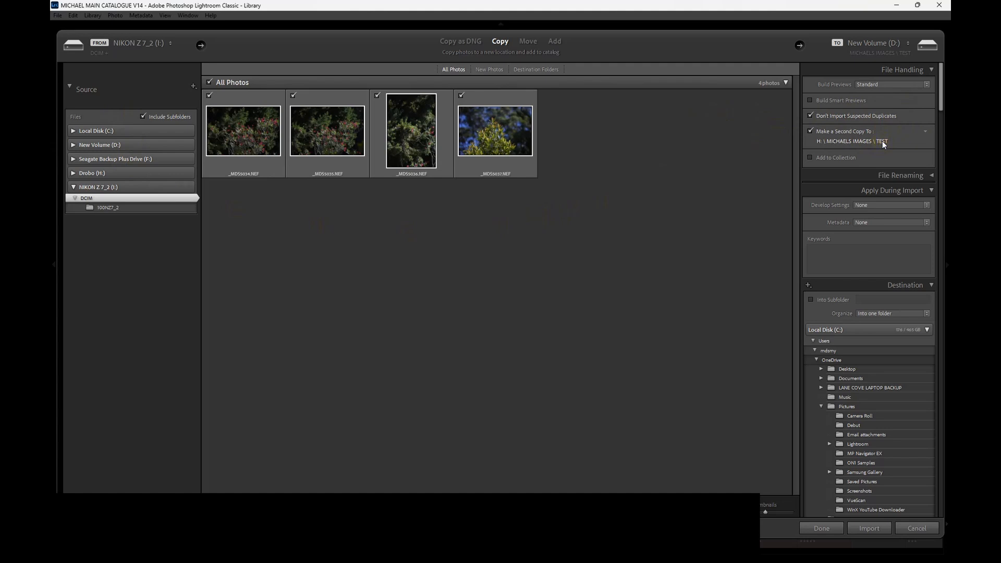
- Enable file renaming for the import, and turn it off again
left_click(836, 158)
left_click(895, 175)
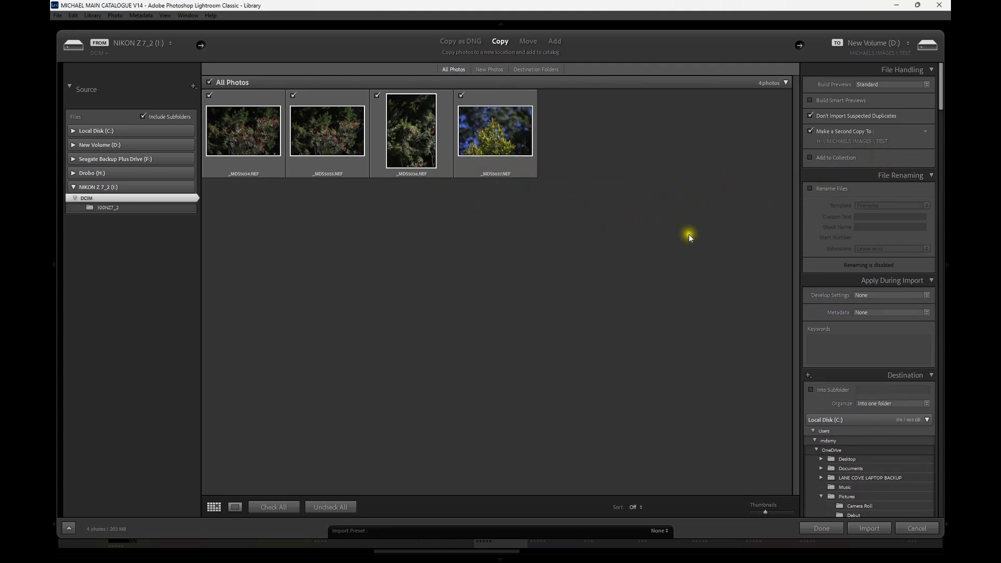
left_click(810, 189)
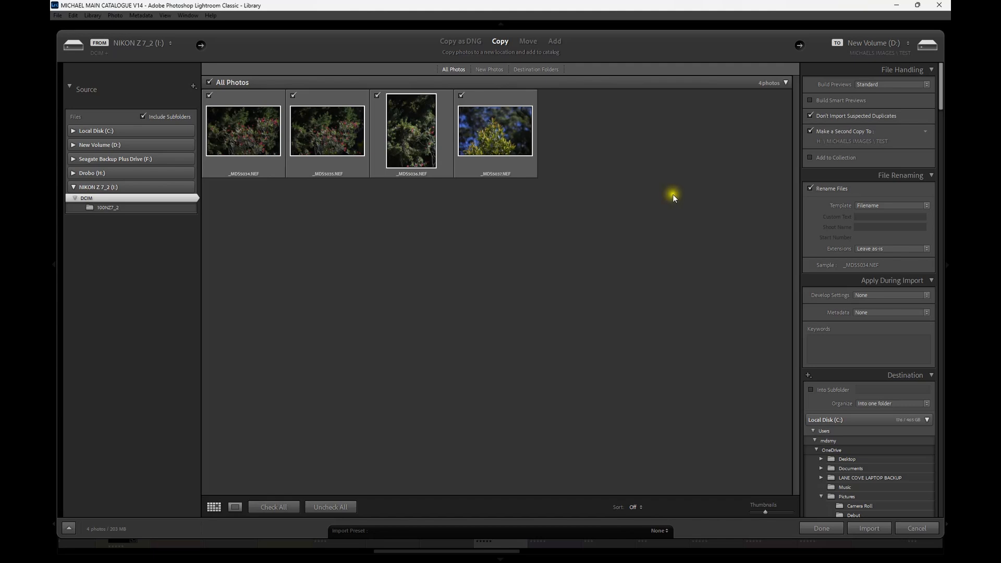
left_click(810, 189)
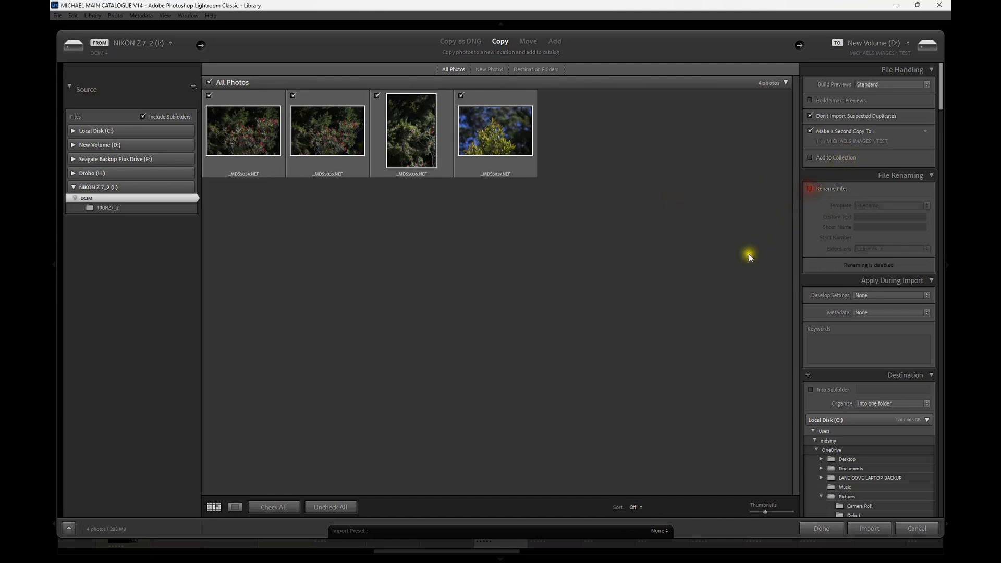
left_click(931, 175)
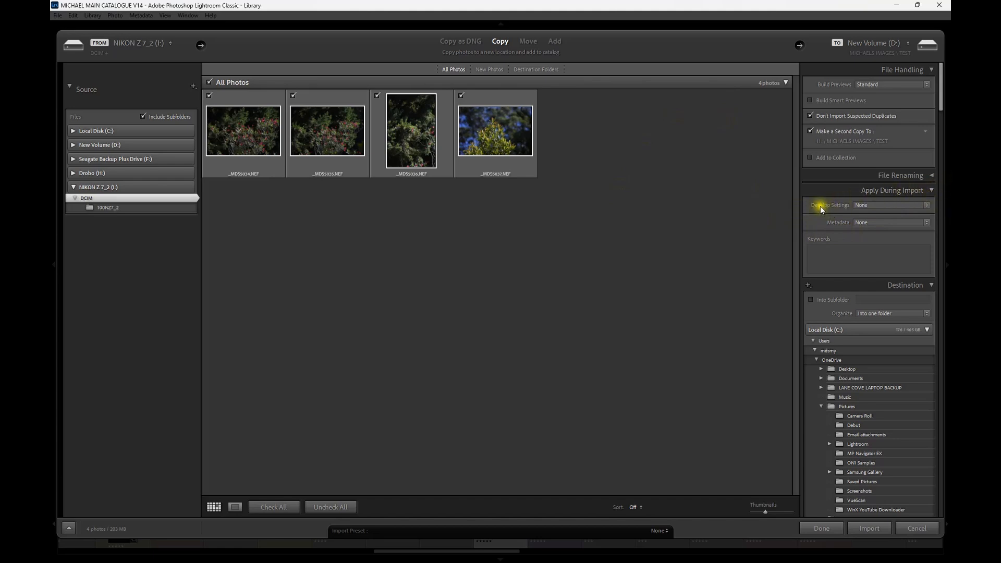
- Set the import to apply the user develop preset TEXT CLARITY AND VIBRANCE to the photos
left_click(925, 206)
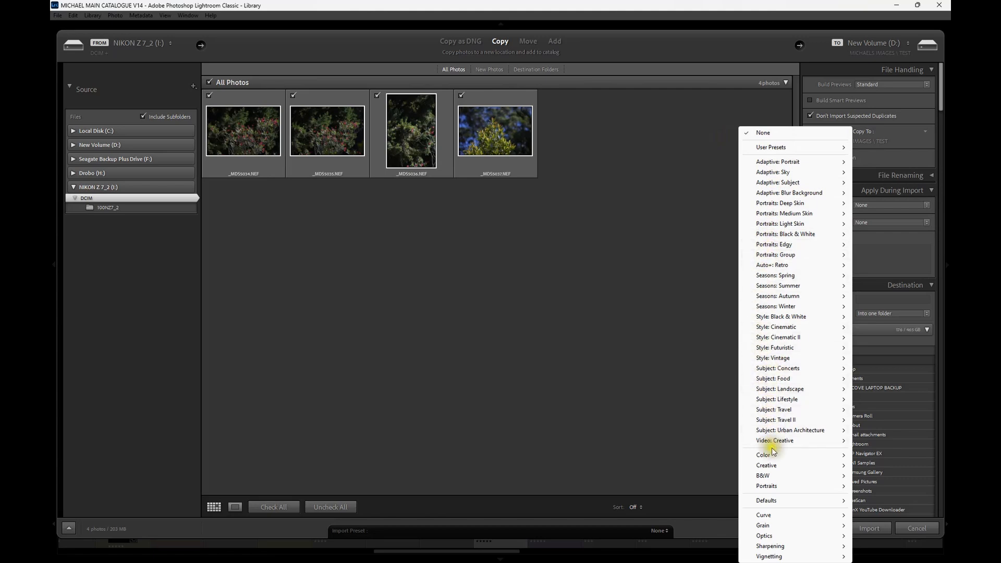
mouse_move(797, 184)
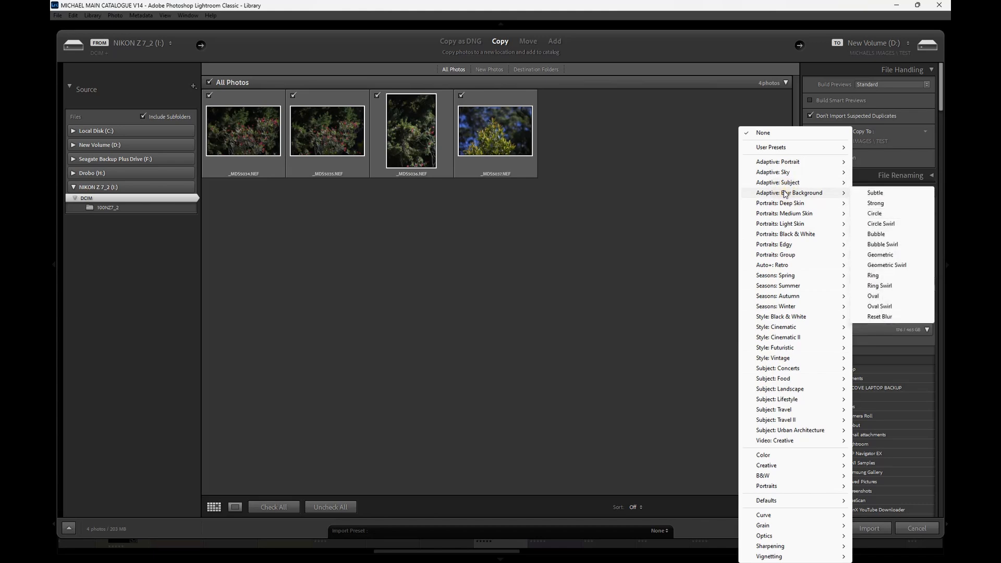
mouse_move(777, 216)
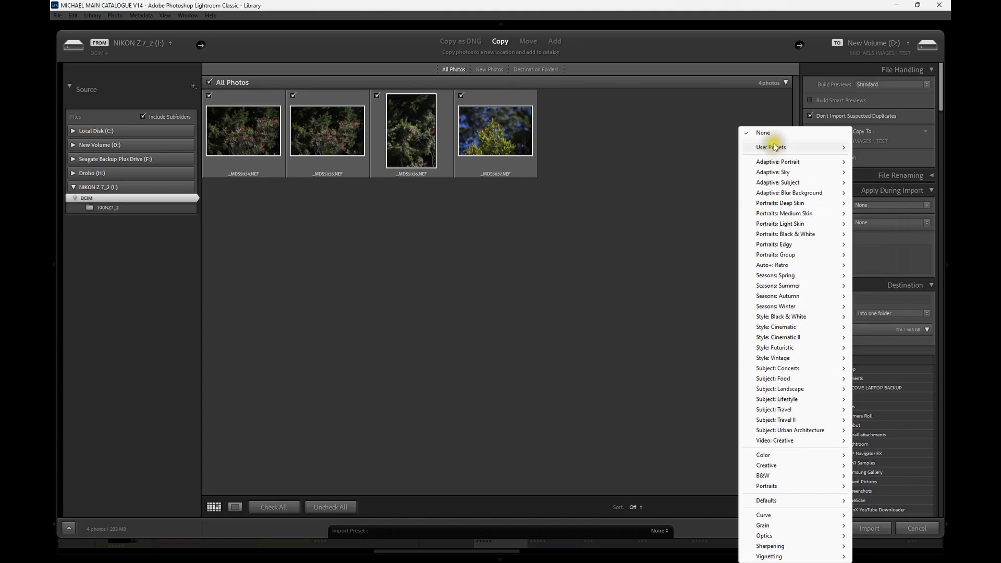
mouse_move(822, 147)
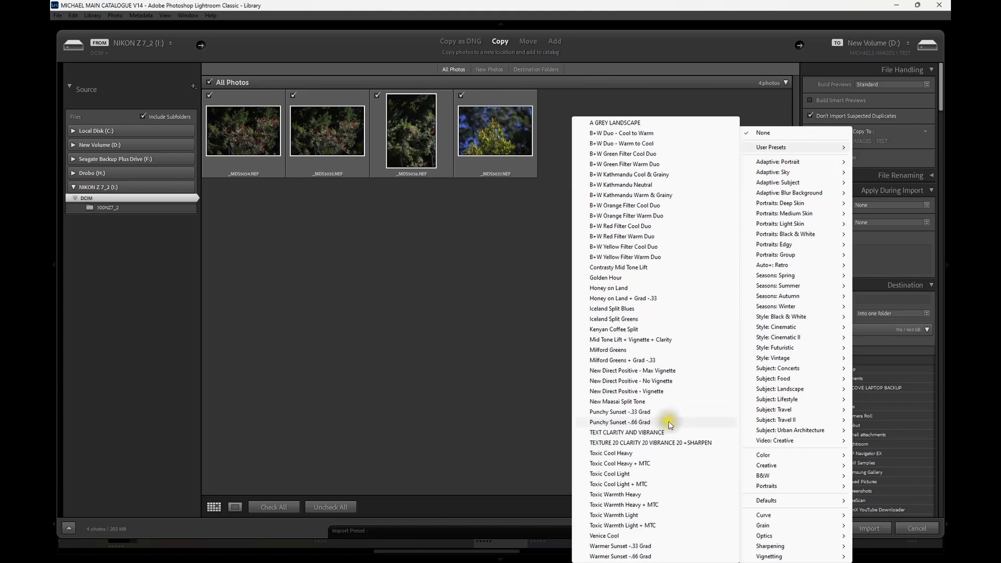
left_click(626, 432)
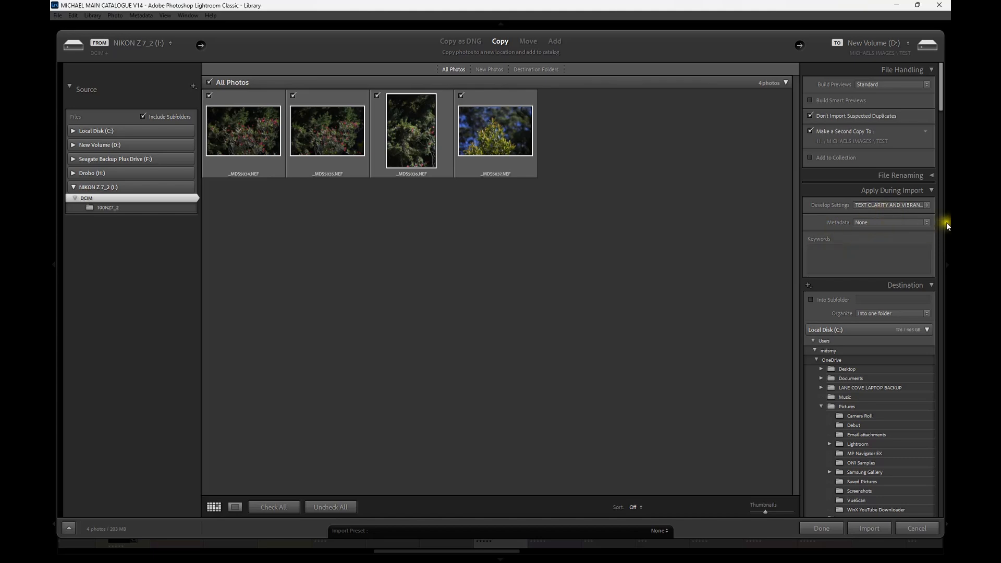
left_click(927, 222)
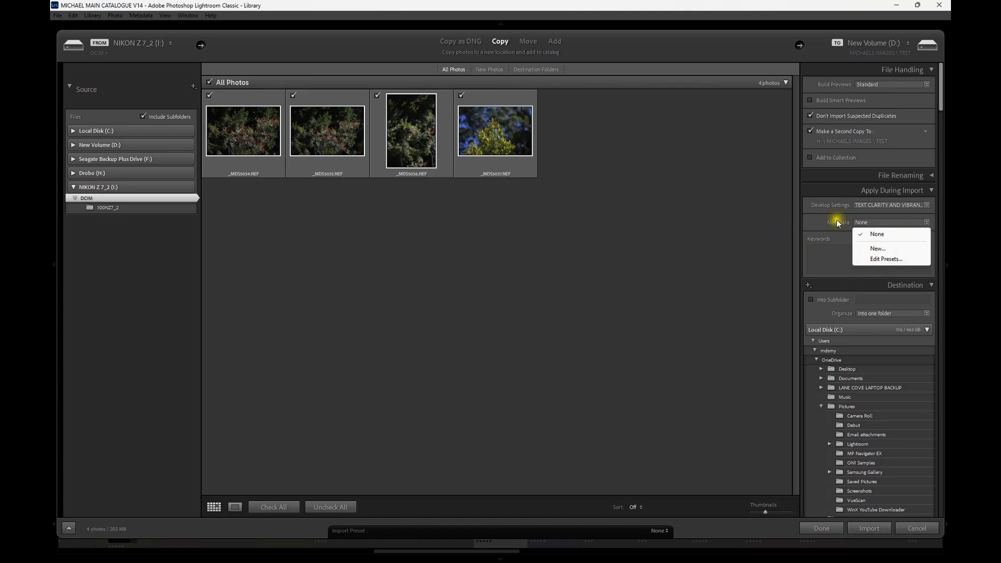
left_click(815, 226)
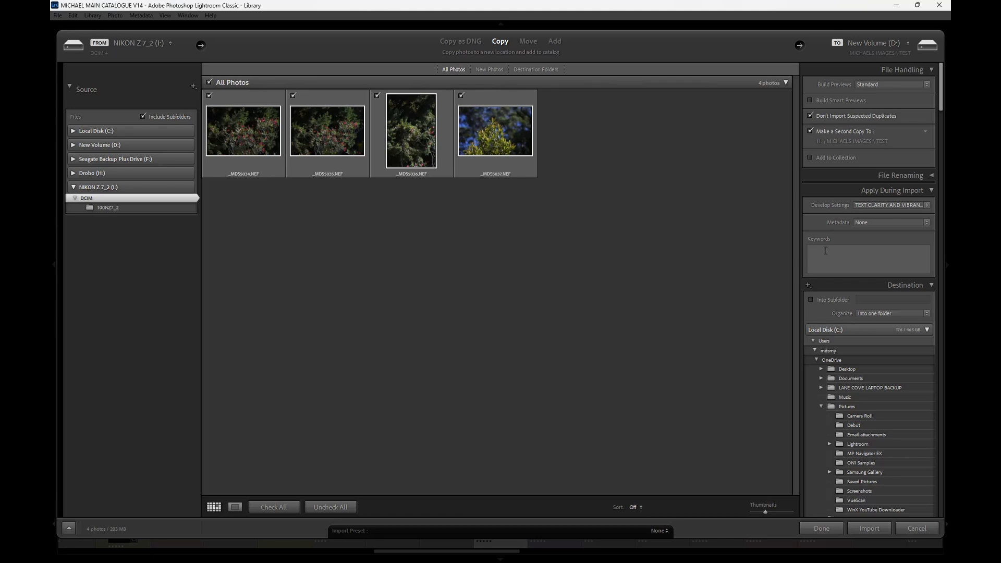
left_click(694, 216)
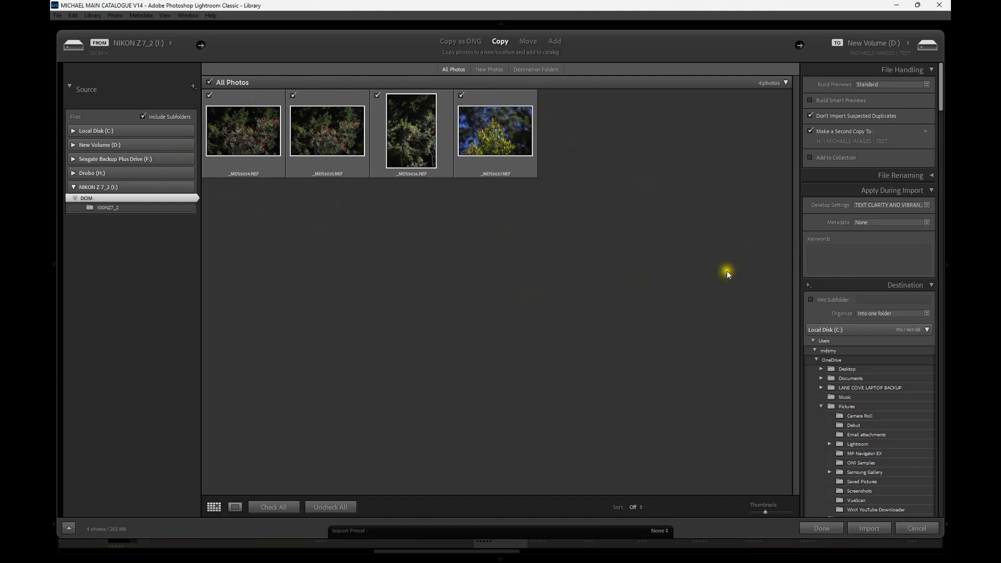
- Enter the import keywords HOLIDAY JUNE 2025, and clear them again
left_click(834, 253)
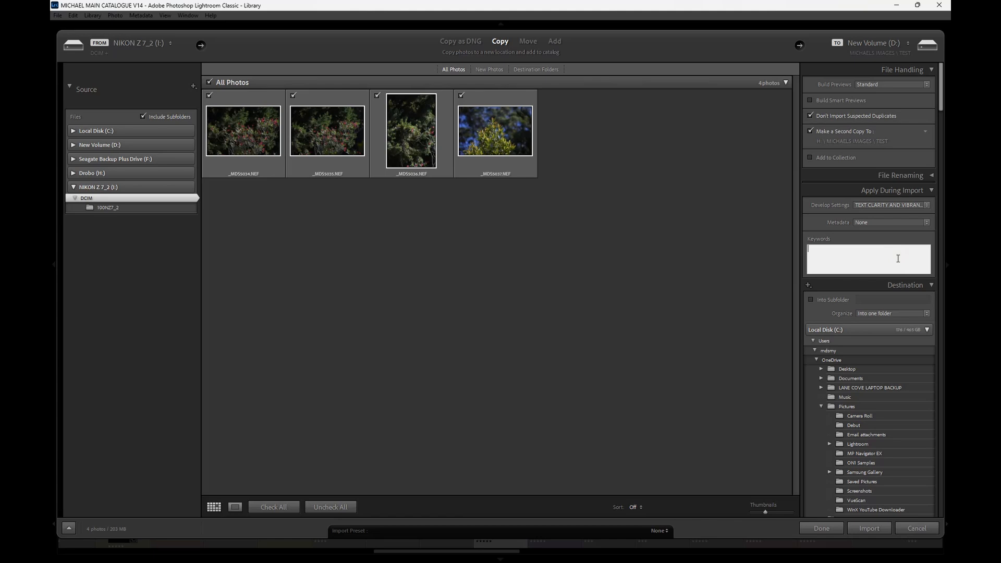
type("HOLIDAY JUNE 205")
key("BackSpace")
type("25")
key("BackSpace")
key("BackSpace")
key("BackSpace")
key("BackSpace")
key("BackSpace")
key("BackSpace")
key("BackSpace")
key("BackSpace")
key("BackSpace")
key("BackSpace")
key("BackSpace")
key("BackSpace")
key("BackSpace")
key("BackSpace")
key("BackSpace")
key("BackSpace")
key("BackSpace")
left_click(735, 269)
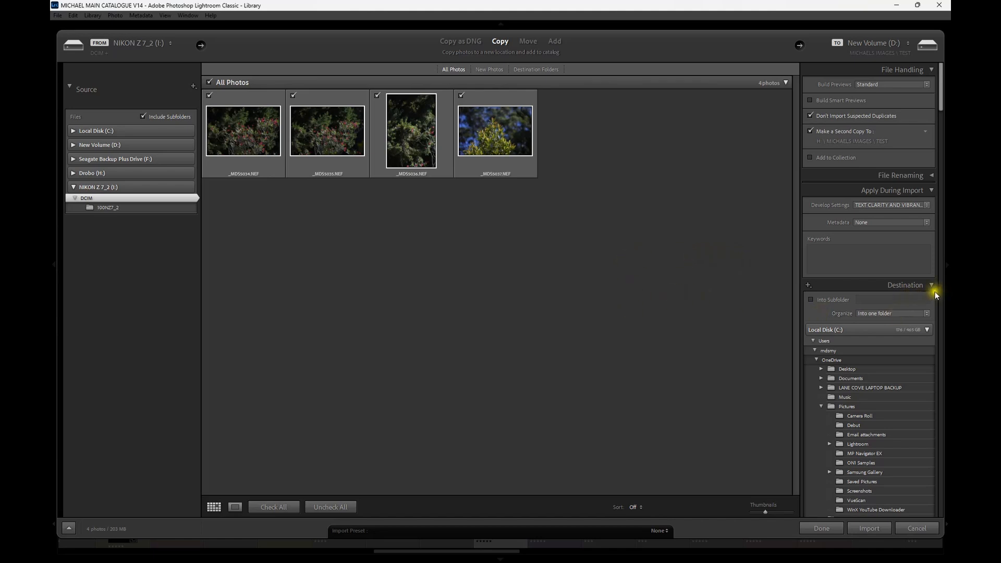
- Examine the destination folders, checking the TEST folder on New Volume (D:) and the folder list on Drobo (H:)
scroll(882, 288, "down", 3)
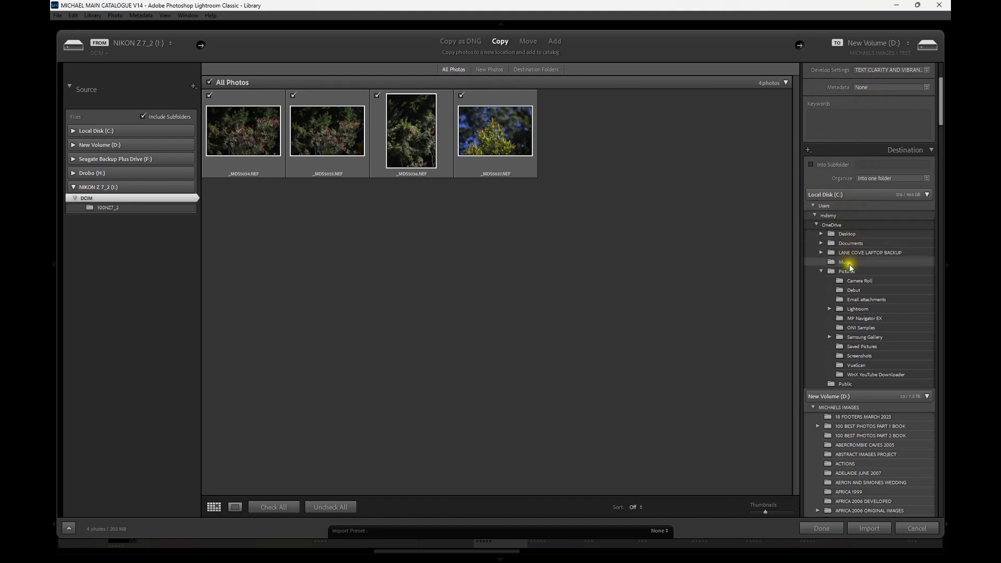
scroll(851, 289, "down", 3)
scroll(840, 192, "up", 6)
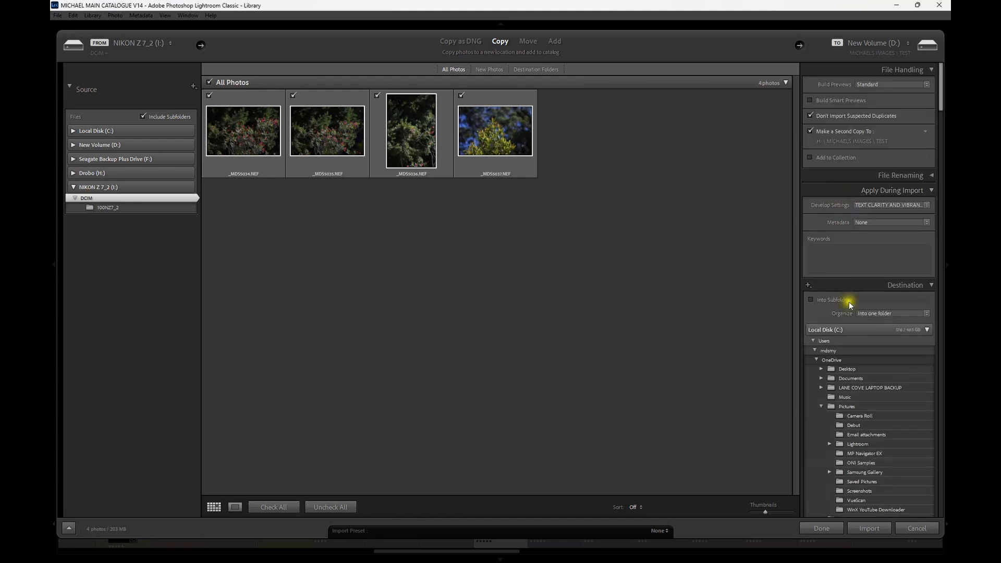
scroll(848, 302, "down", 3)
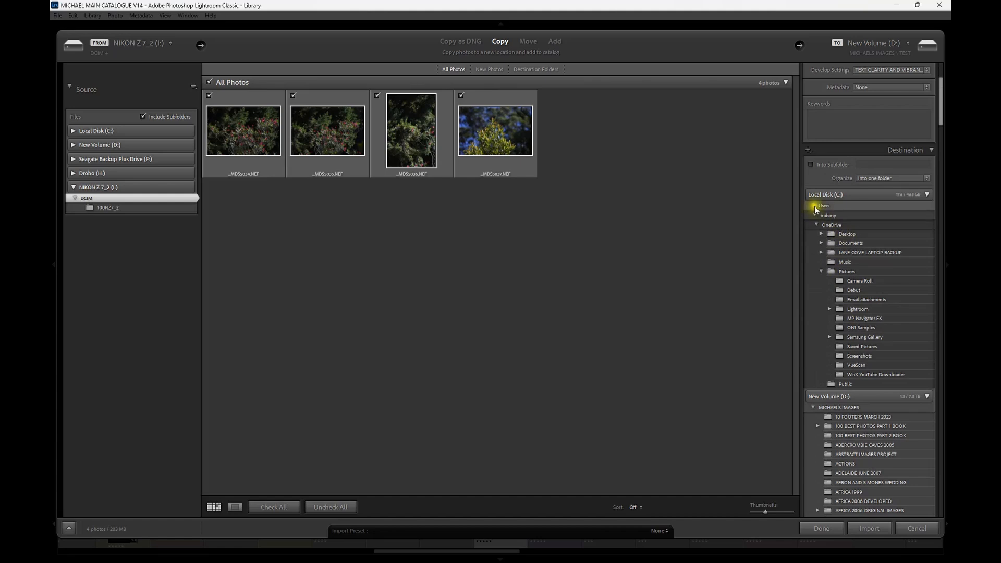
left_click(927, 195)
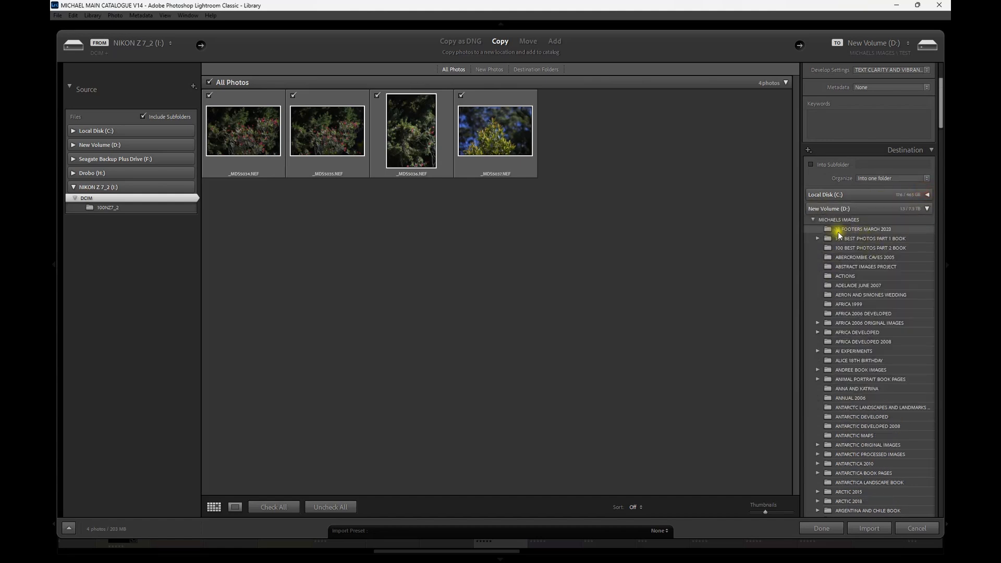
scroll(834, 230, "down", 6)
scroll(833, 230, "down", 20)
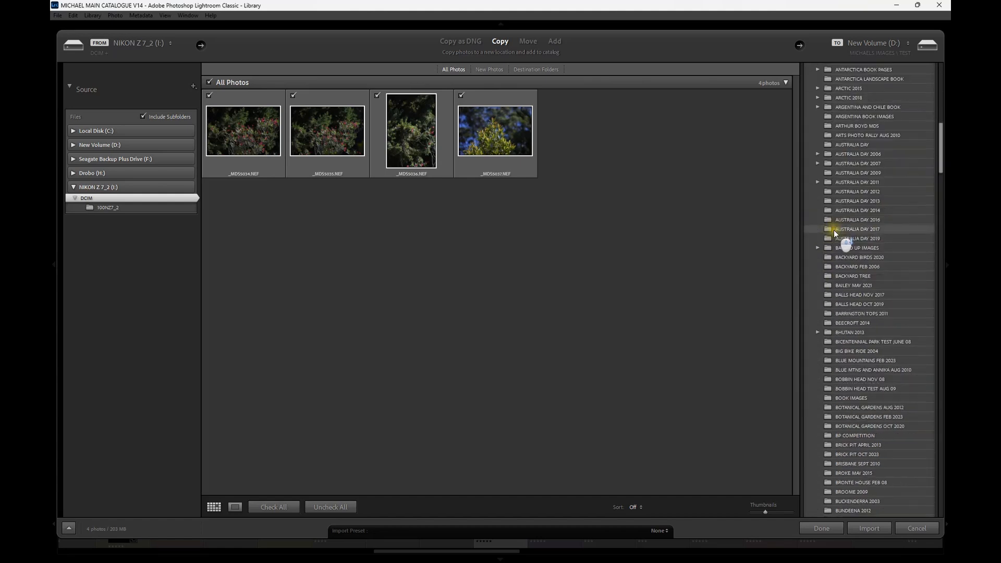
scroll(833, 236, "down", 20)
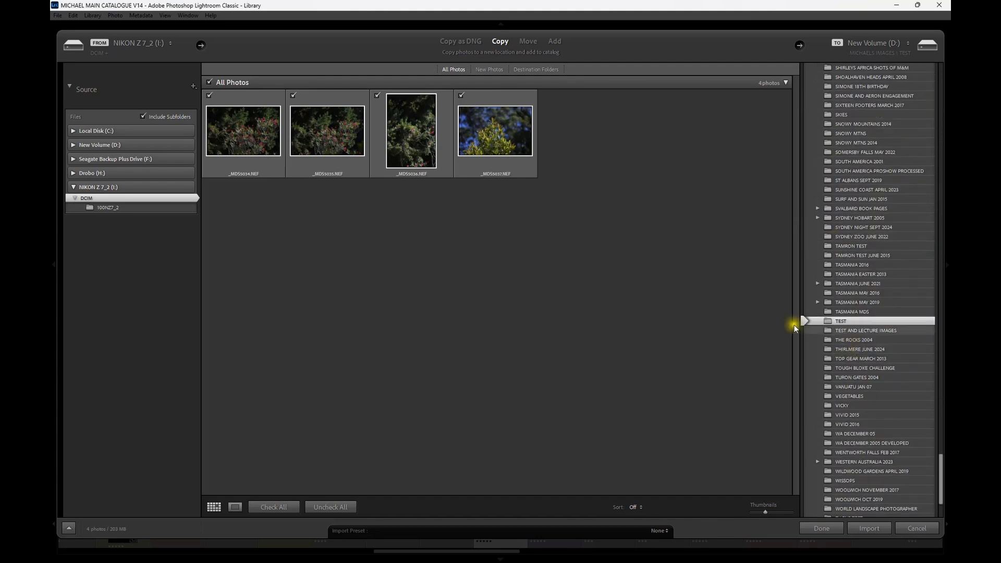
scroll(876, 322, "down", 5)
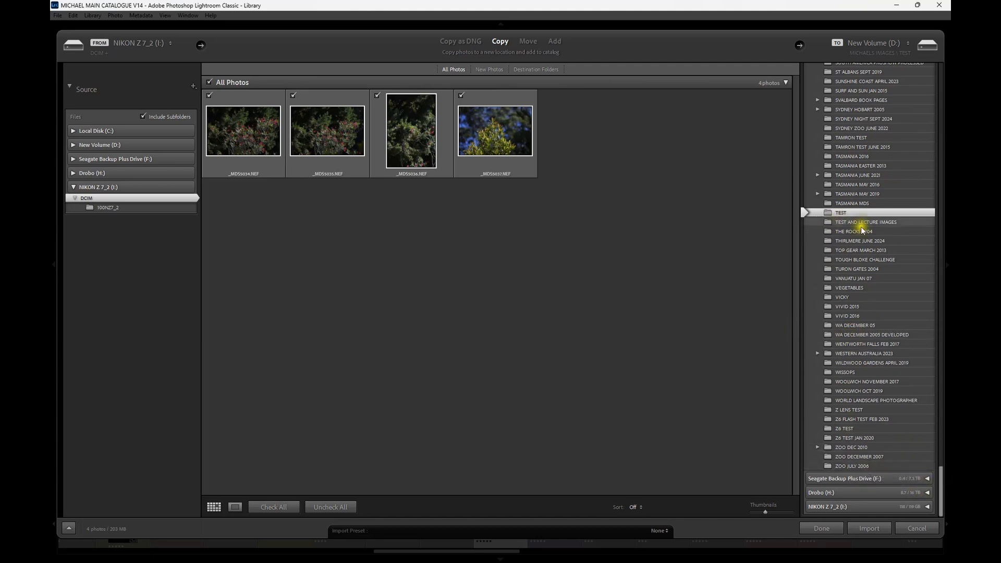
left_click(928, 493)
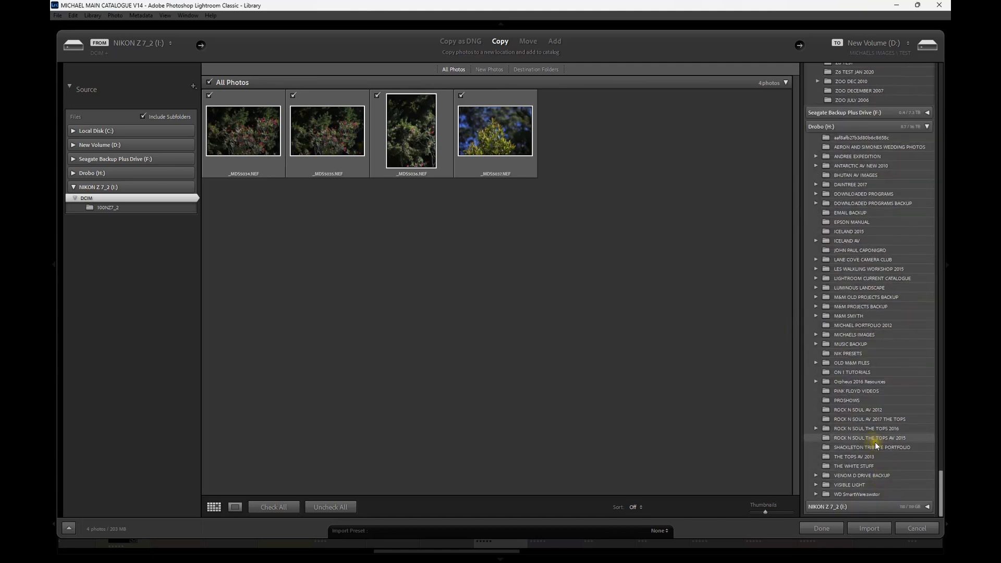
scroll(873, 444, "up", 15)
scroll(902, 313, "up", 15)
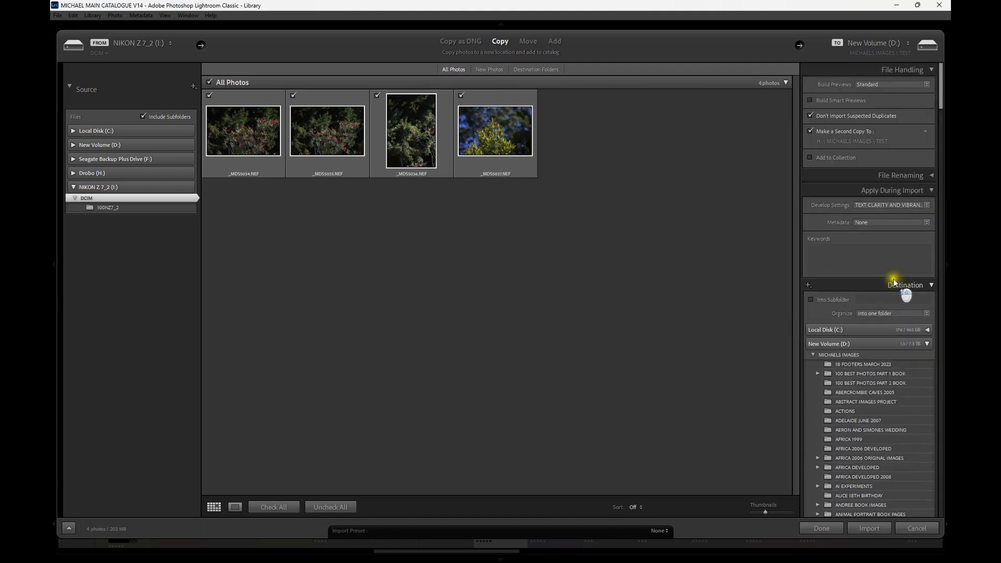
- Collapse the destination settings and import the checked photos from the camera card
left_click(932, 286)
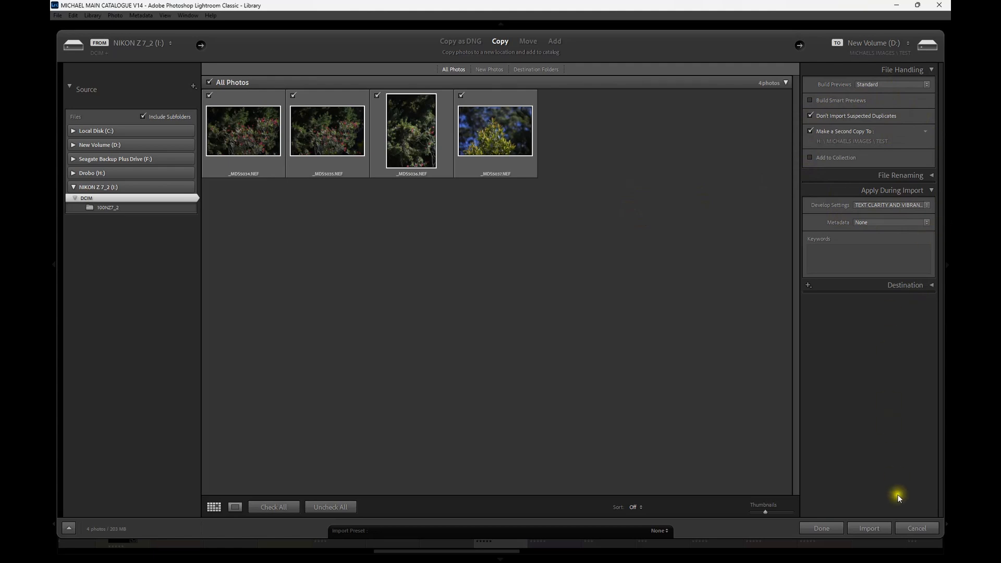
left_click(858, 530)
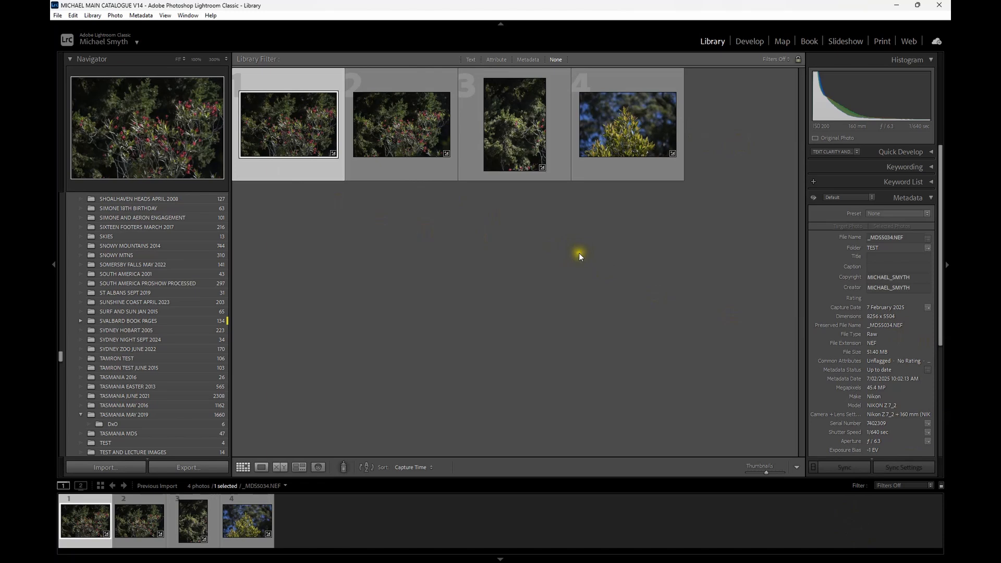
- Check the Previous Import entry in the catalog, and go to the first imported photo's folder in the library
scroll(165, 282, "up", 15)
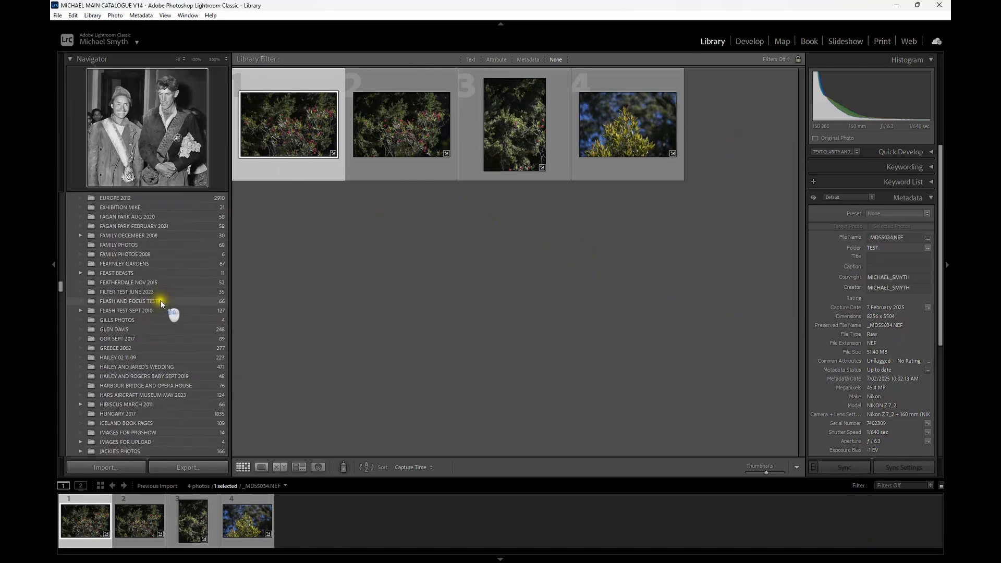
scroll(146, 315, "up", 10)
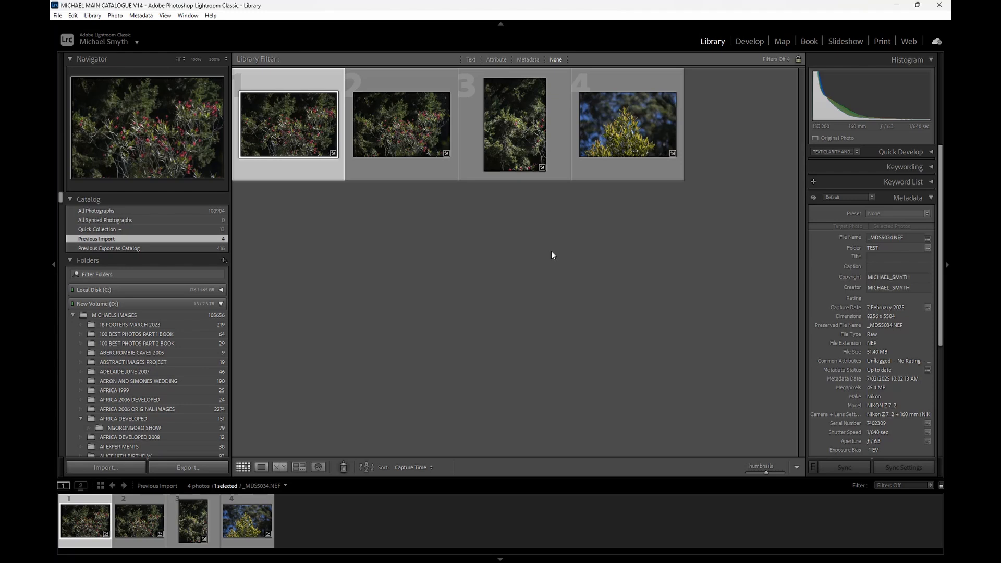
right_click(291, 124)
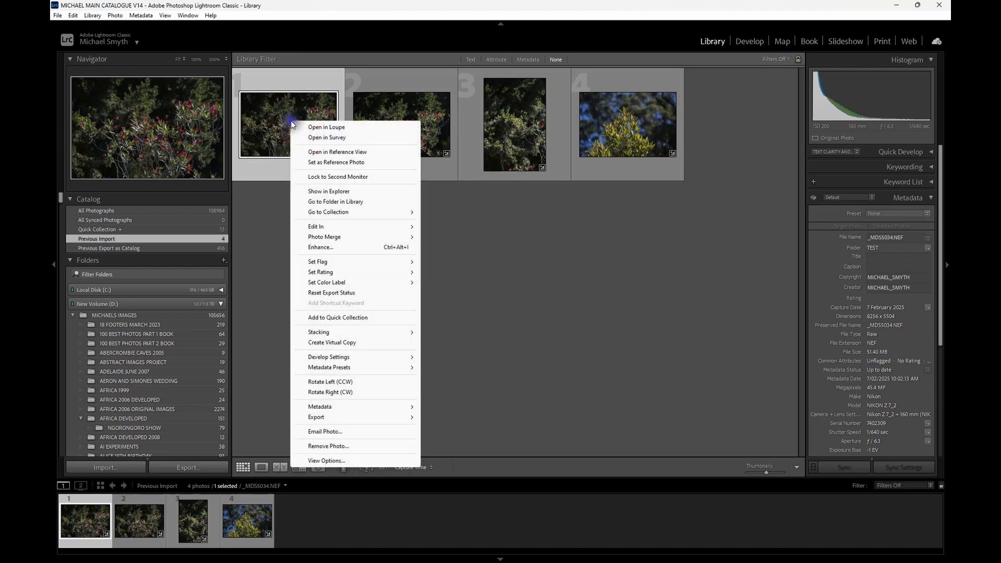
left_click(306, 204)
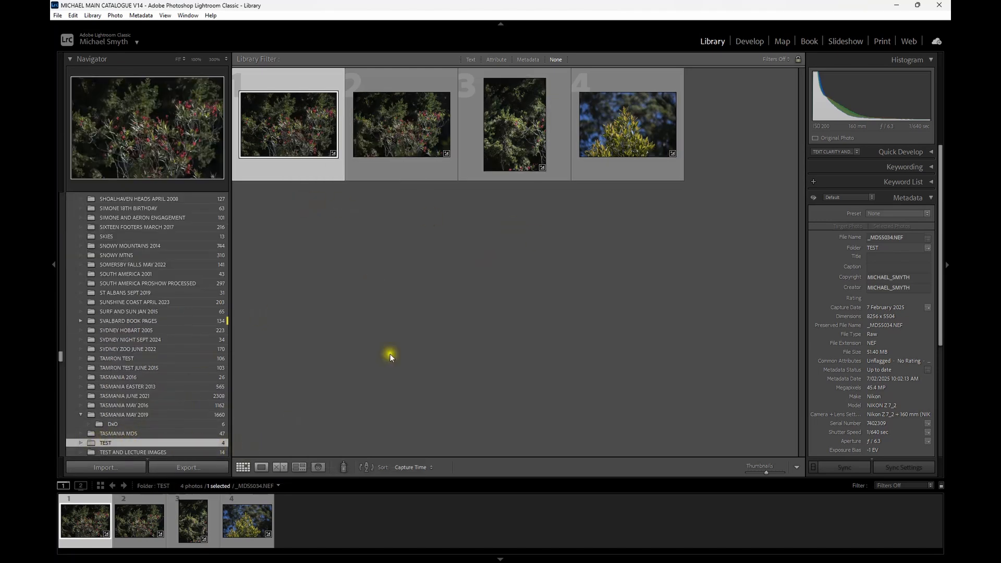
- View the first imported photo enlarged and in the Develop module, returning to the Library grid after each
double_click(280, 127)
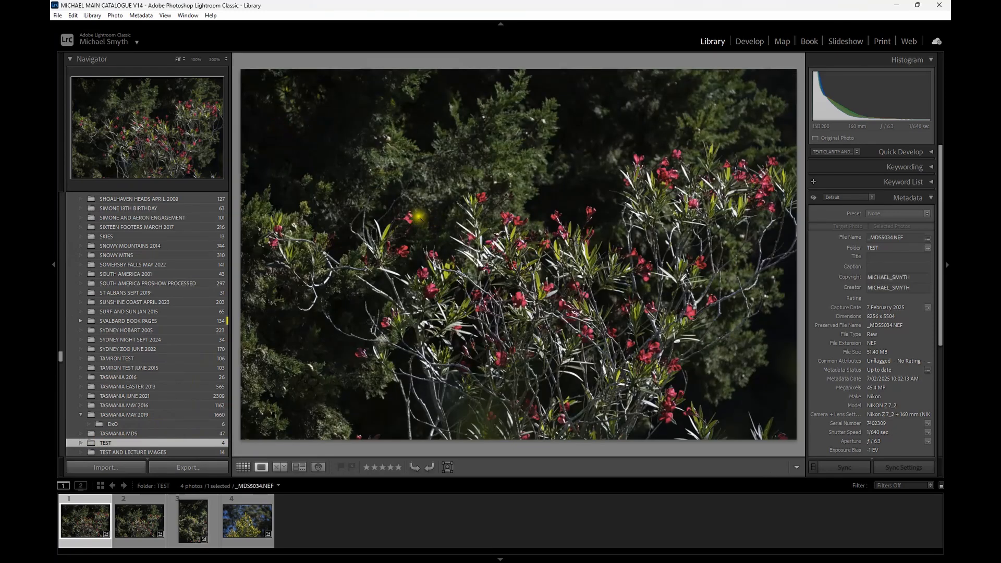
left_click(243, 467)
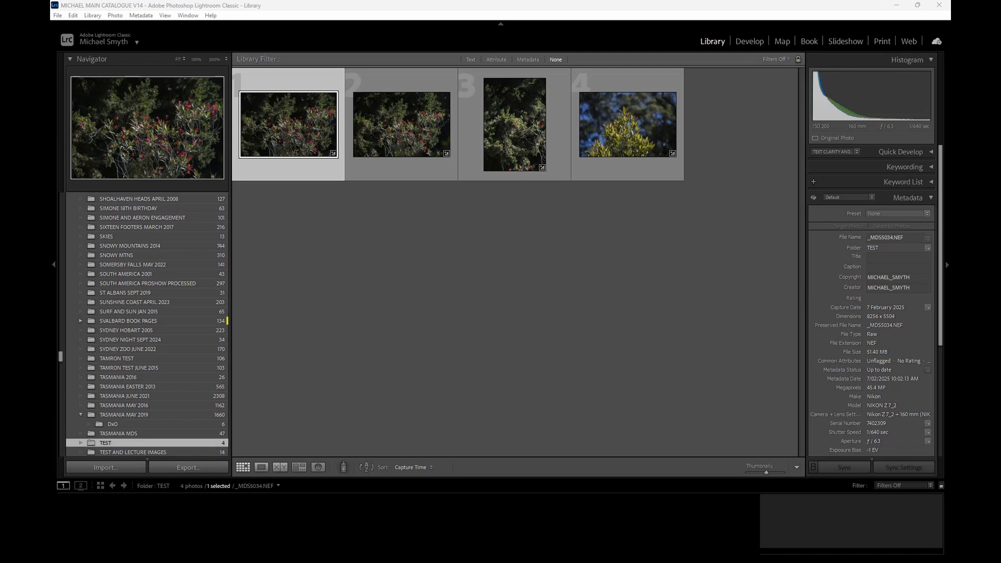
left_click(749, 42)
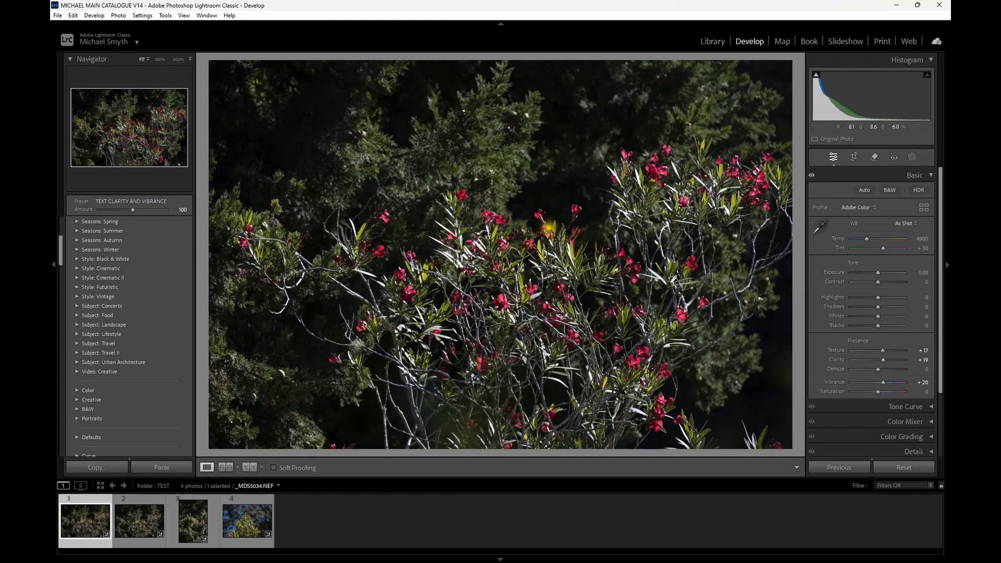
left_click(712, 41)
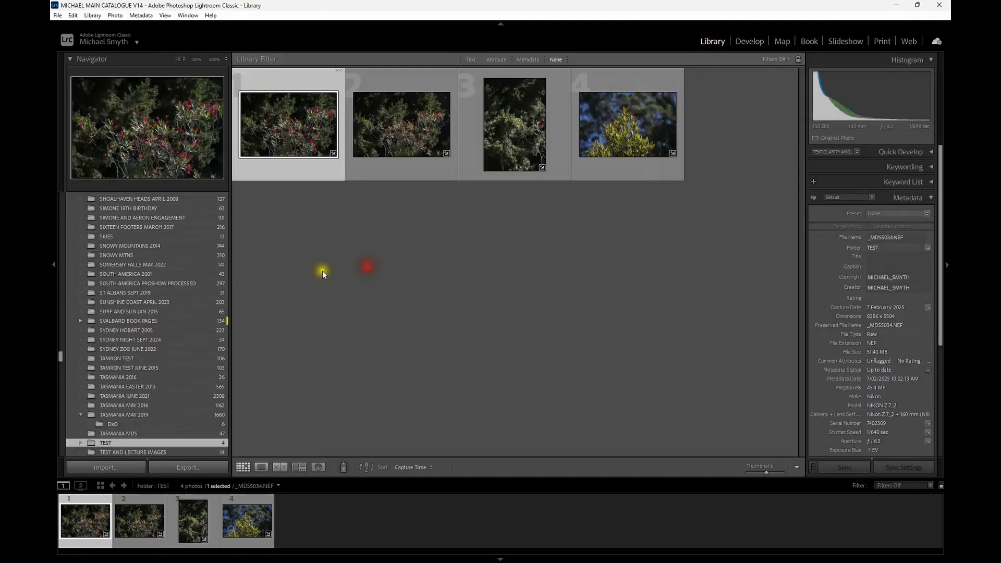
- Show the photos of the Previous Import, and jump from the first one to its TEST folder in the library
scroll(155, 256, "up", 15)
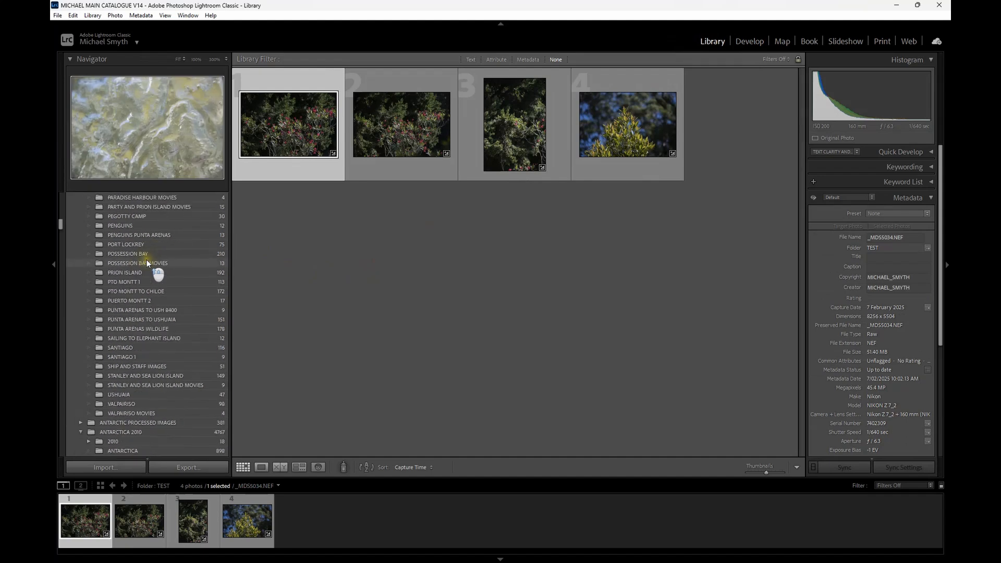
scroll(173, 281, "up", 5)
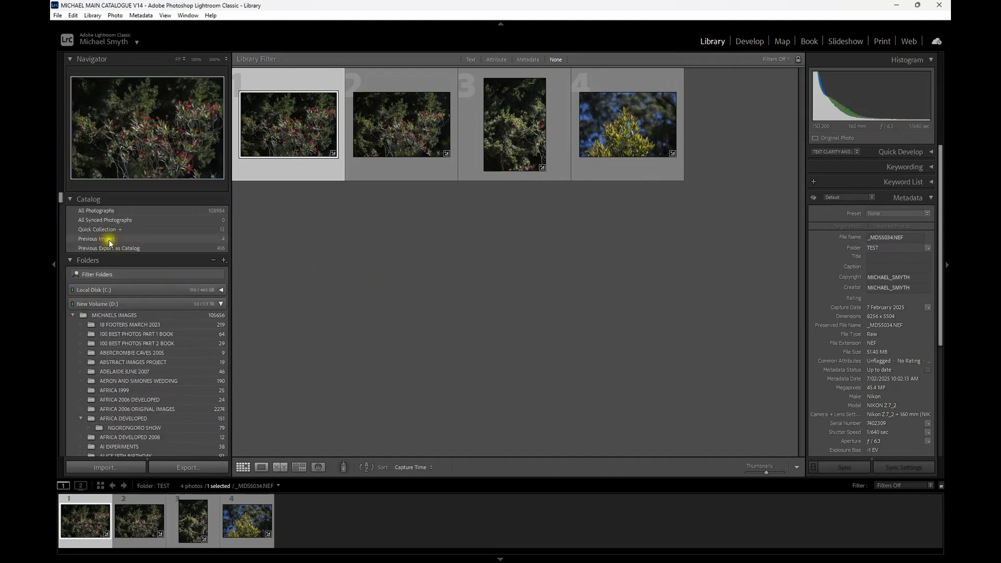
left_click(175, 238)
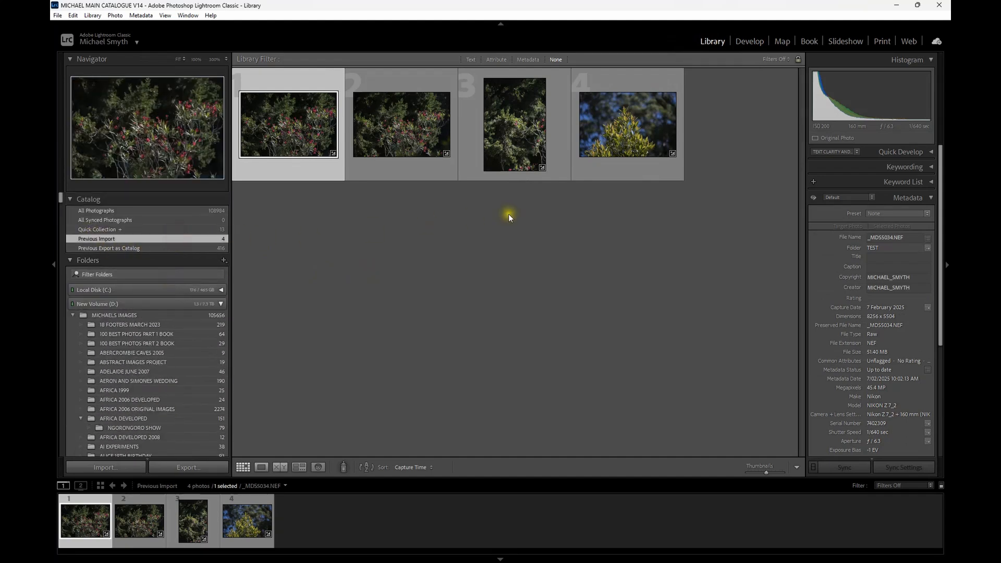
right_click(301, 117)
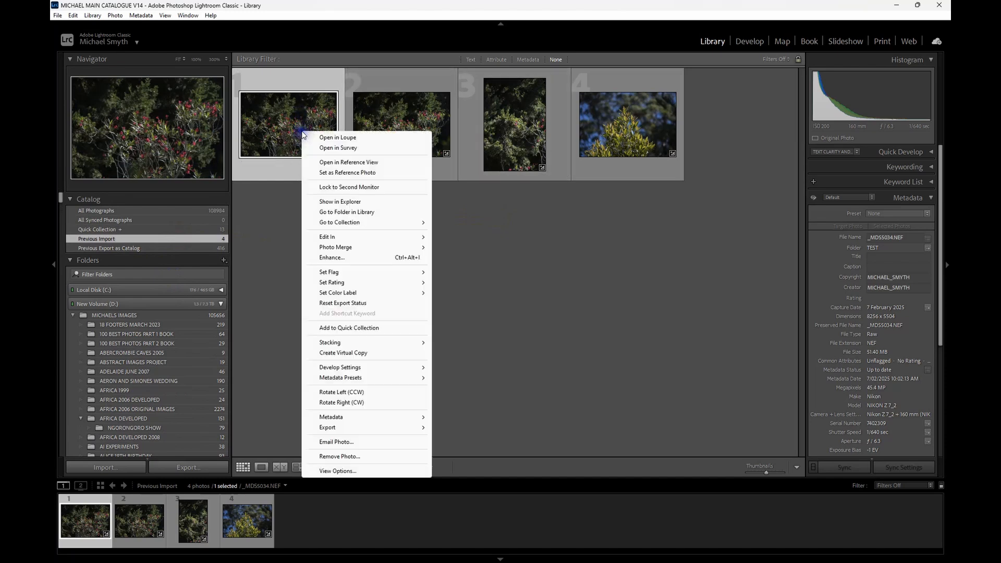
left_click(339, 213)
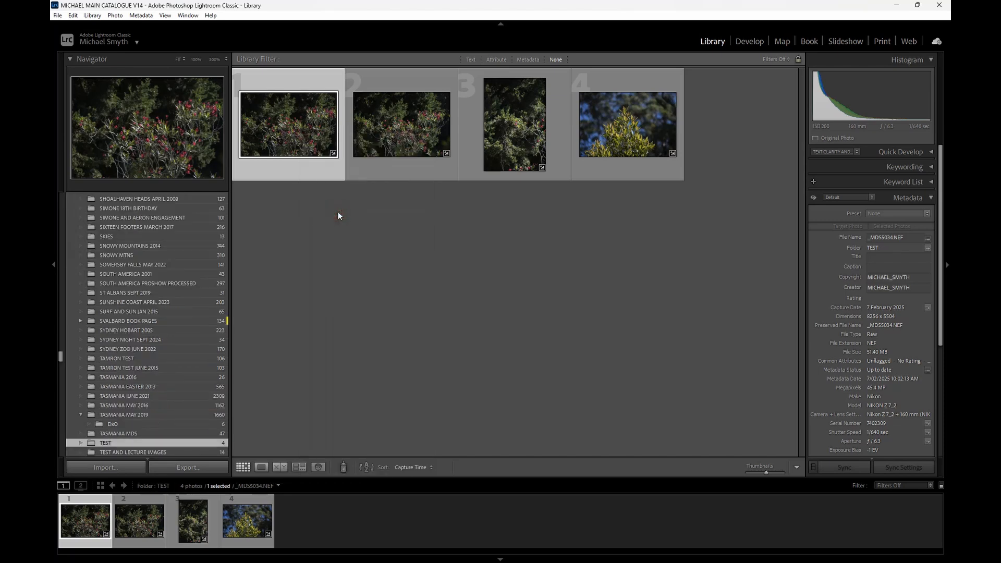